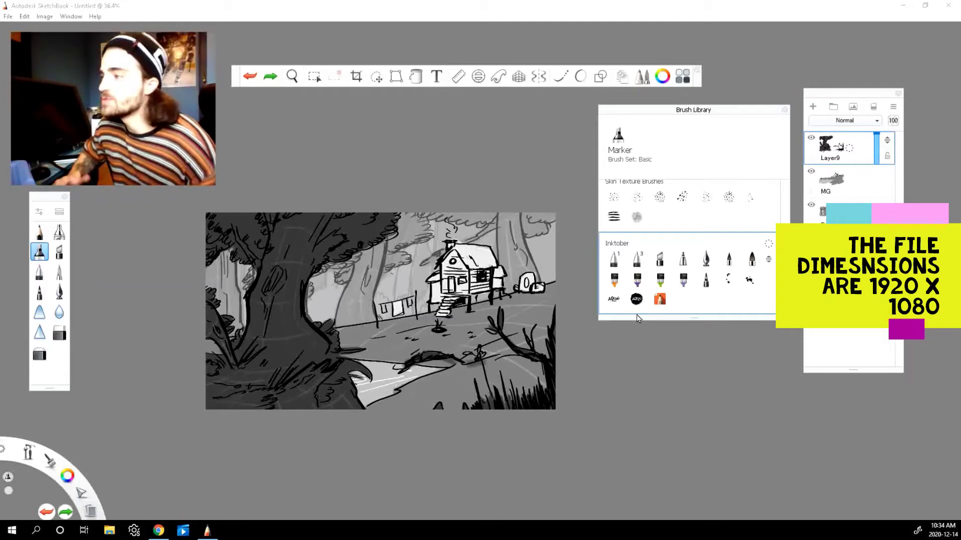
# Step: Scroll the layer panel and select each layer in turn to review the stack
pyautogui.scroll(-2, 407, 304)
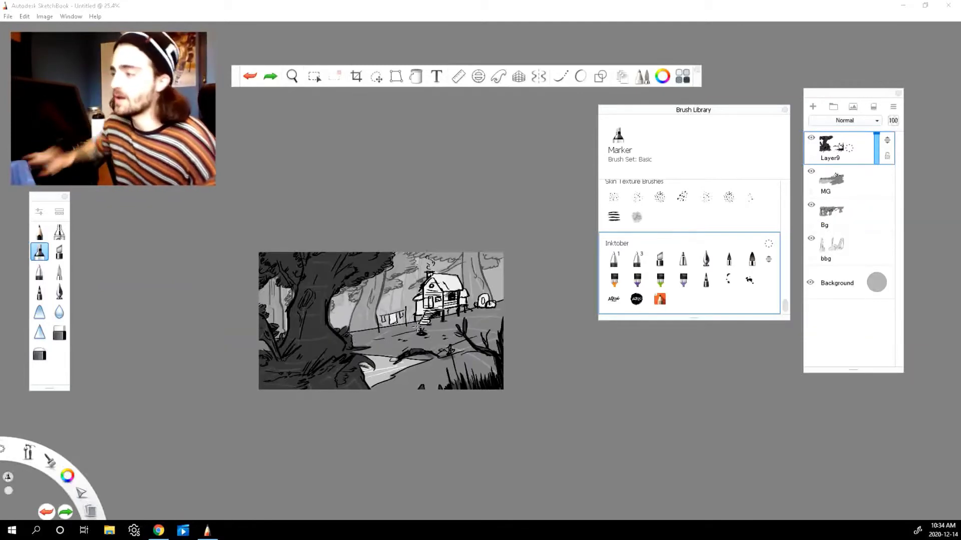
pyautogui.scroll(1, 406, 304)
pyautogui.scroll(2, 406, 303)
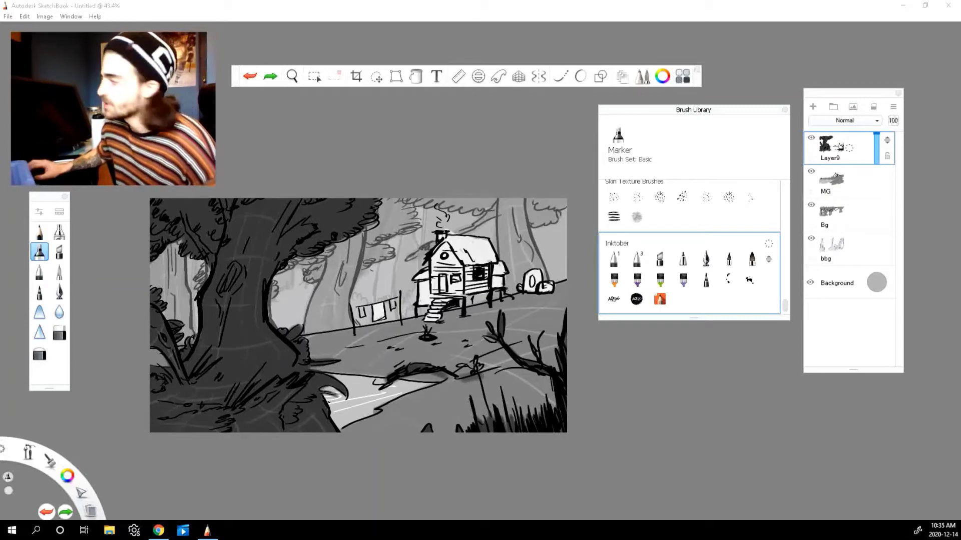
pyautogui.click(851, 181)
pyautogui.click(859, 214)
pyautogui.click(860, 249)
pyautogui.click(858, 155)
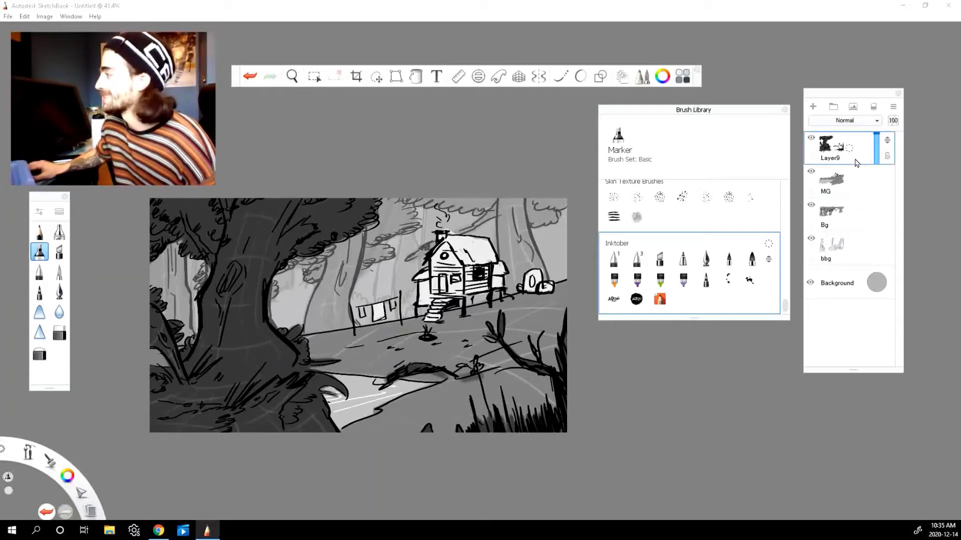
pyautogui.click(855, 193)
# Step: Toggle Layer9 and MG visibility off and on to see what each one holds
pyautogui.click(818, 144)
pyautogui.click(812, 138)
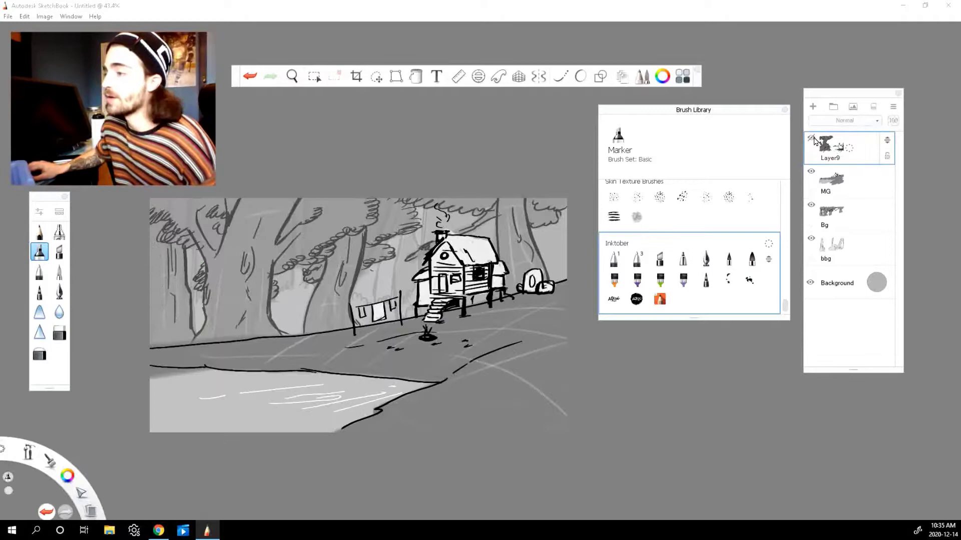
pyautogui.click(811, 138)
pyautogui.click(812, 139)
pyautogui.click(869, 184)
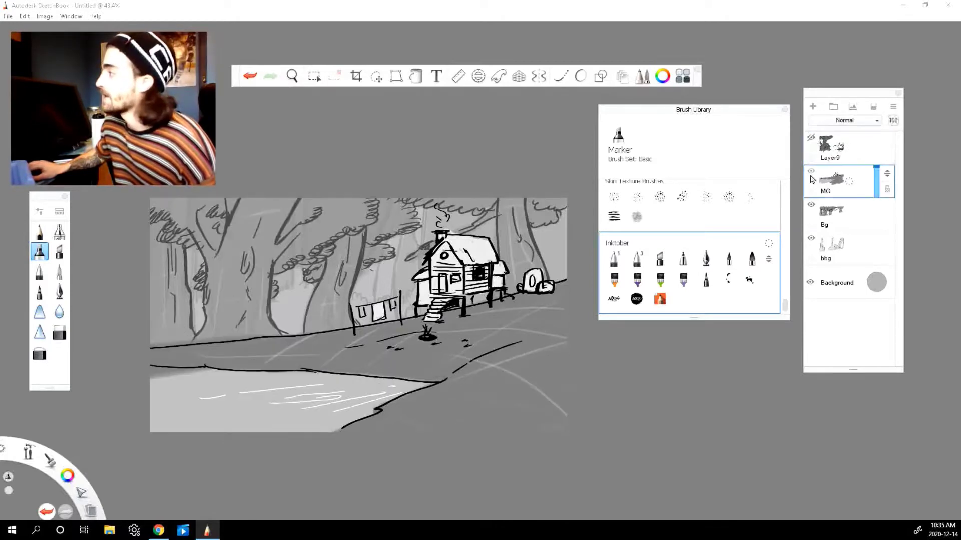
pyautogui.click(812, 171)
pyautogui.click(812, 171)
pyautogui.click(812, 172)
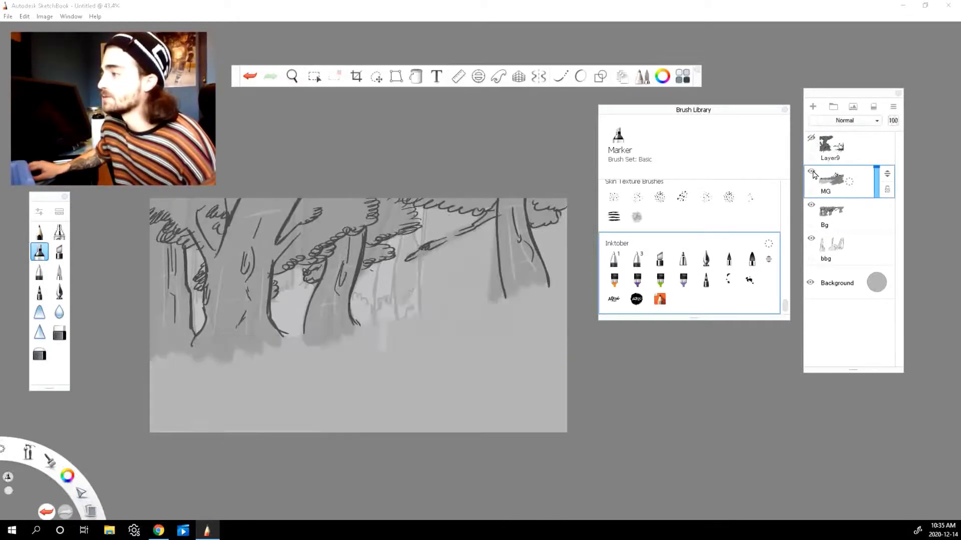
# Step: Toggle the Bg and bbg layers' visibility, then show all four layers again
pyautogui.click(865, 221)
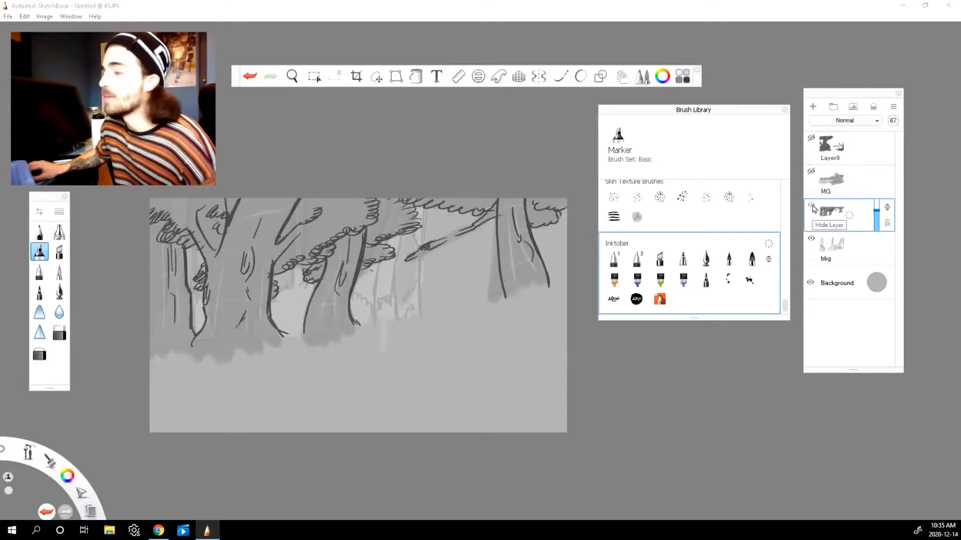
pyautogui.click(811, 206)
pyautogui.click(811, 206)
pyautogui.click(812, 208)
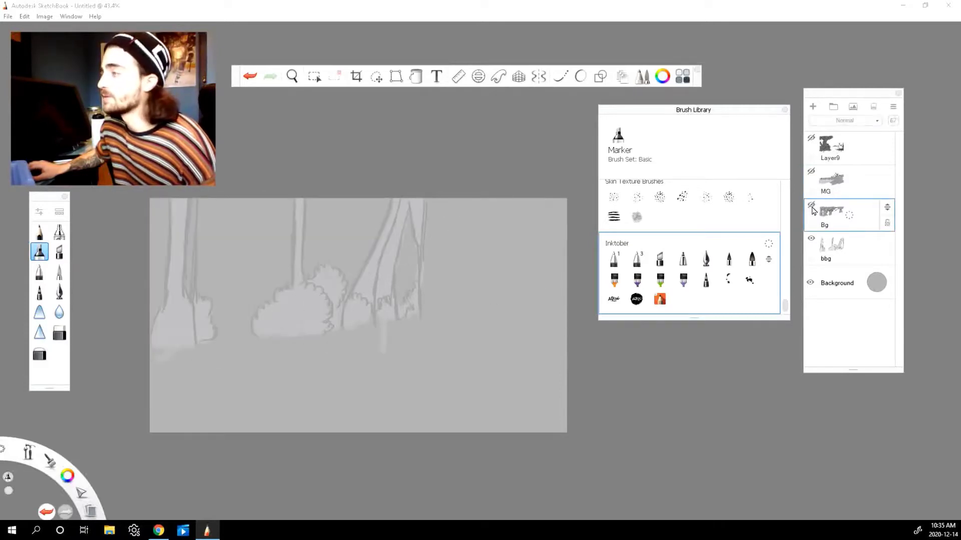
pyautogui.click(865, 257)
pyautogui.click(811, 241)
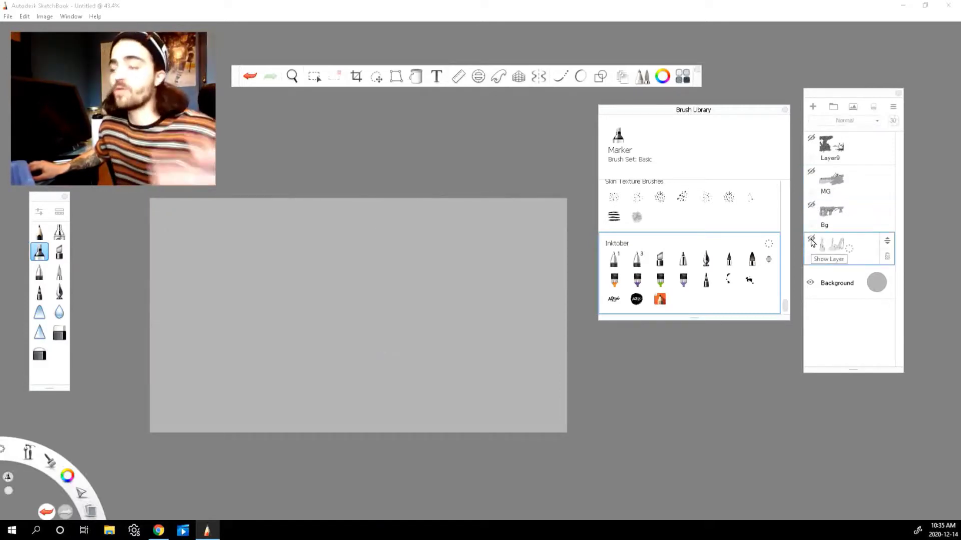
pyautogui.click(811, 241)
pyautogui.click(812, 240)
pyautogui.click(811, 241)
pyautogui.click(812, 206)
pyautogui.click(811, 171)
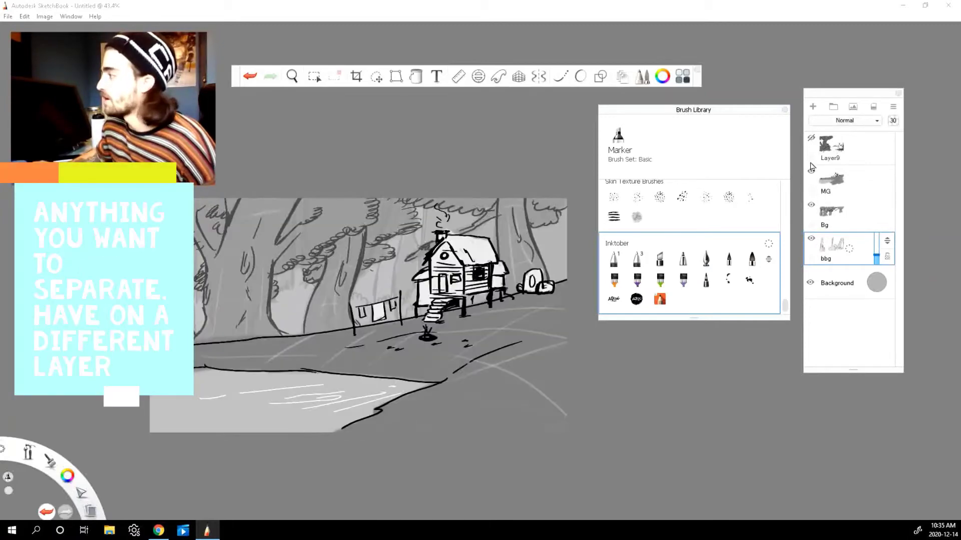
pyautogui.click(811, 138)
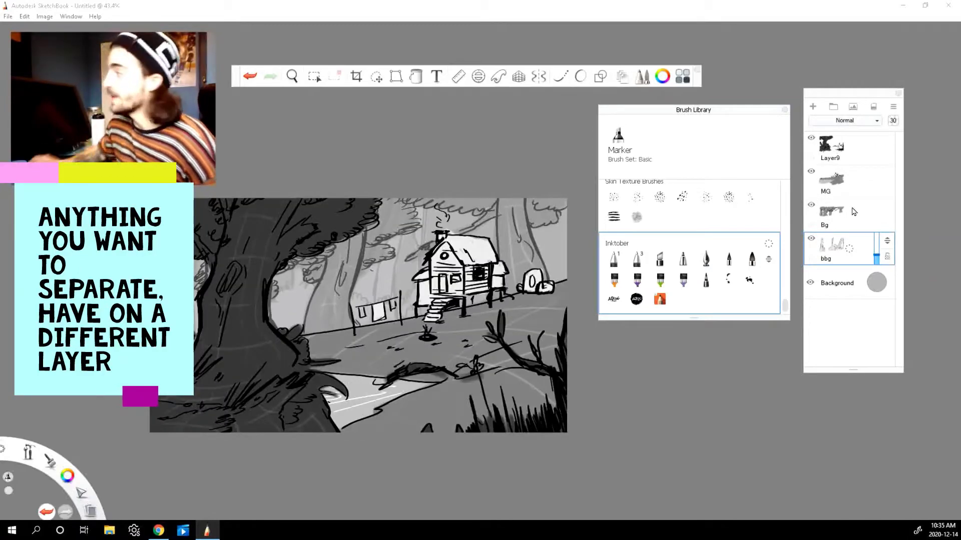
# Step: Check the opacity of MG, Bg (67) and bbg (30)
pyautogui.click(861, 194)
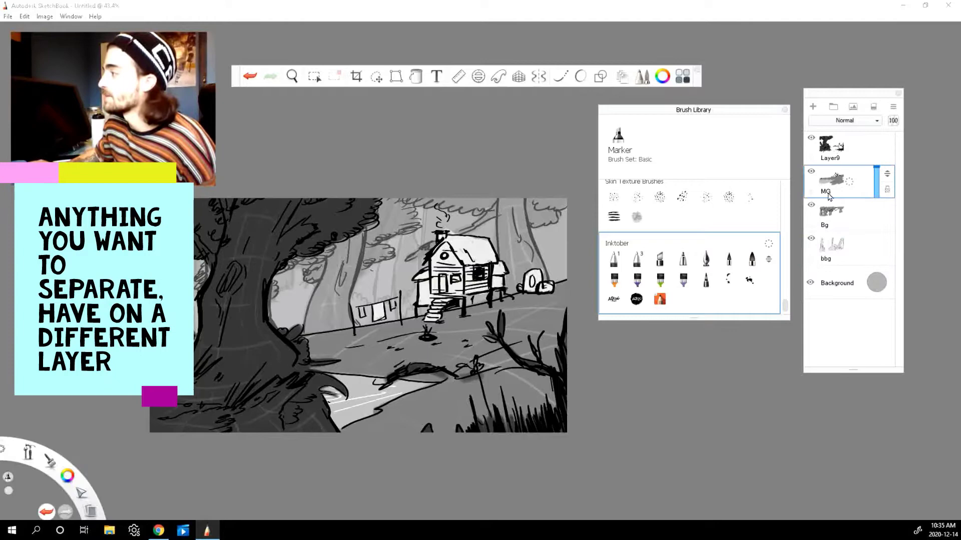
pyautogui.click(859, 220)
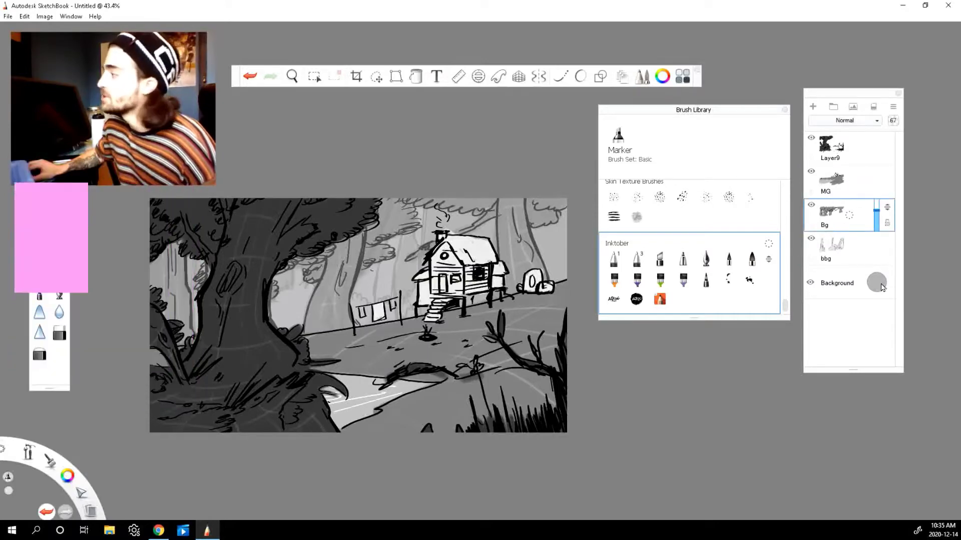
pyautogui.click(859, 258)
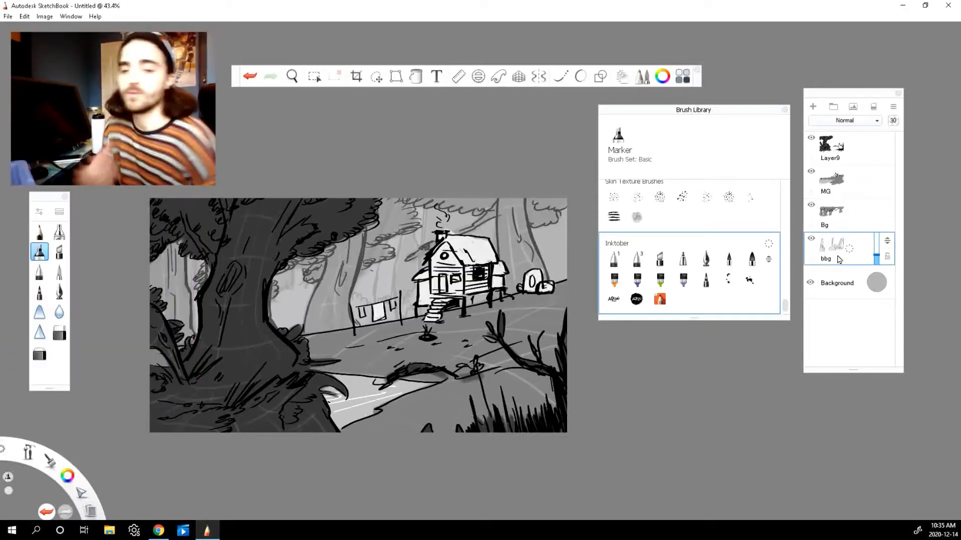
# Step: Rename Layer9 to FG through the layer actions menu
pyautogui.click(857, 164)
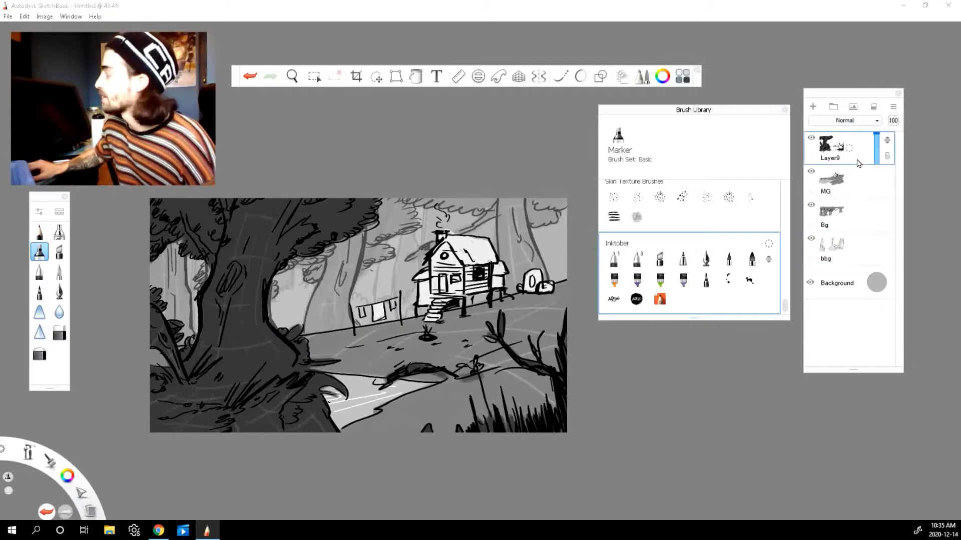
pyautogui.click(850, 153)
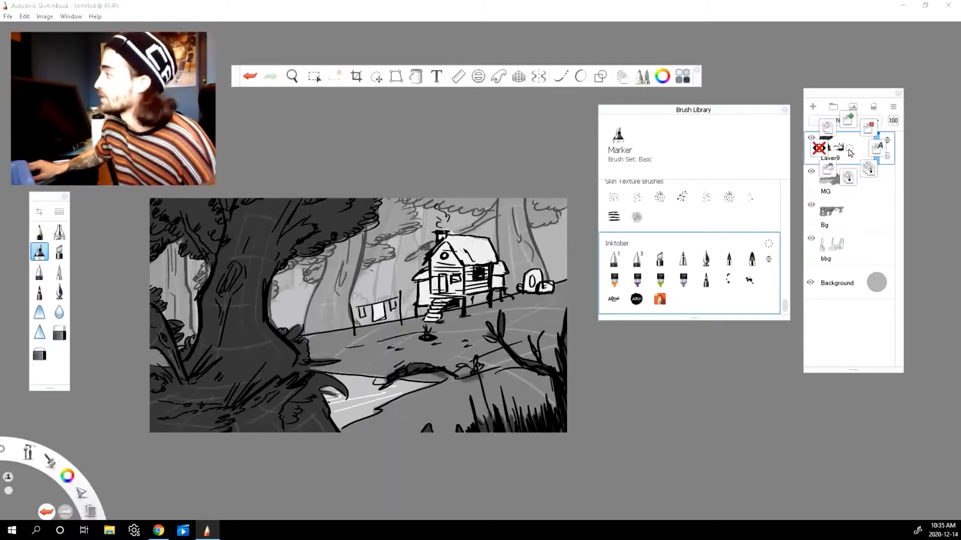
pyautogui.click(880, 150)
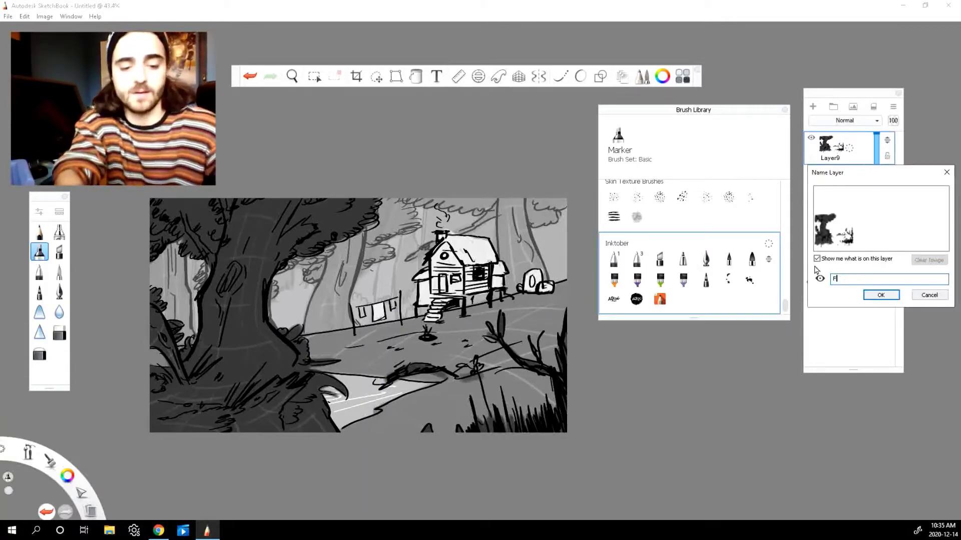
pyautogui.write('FG')
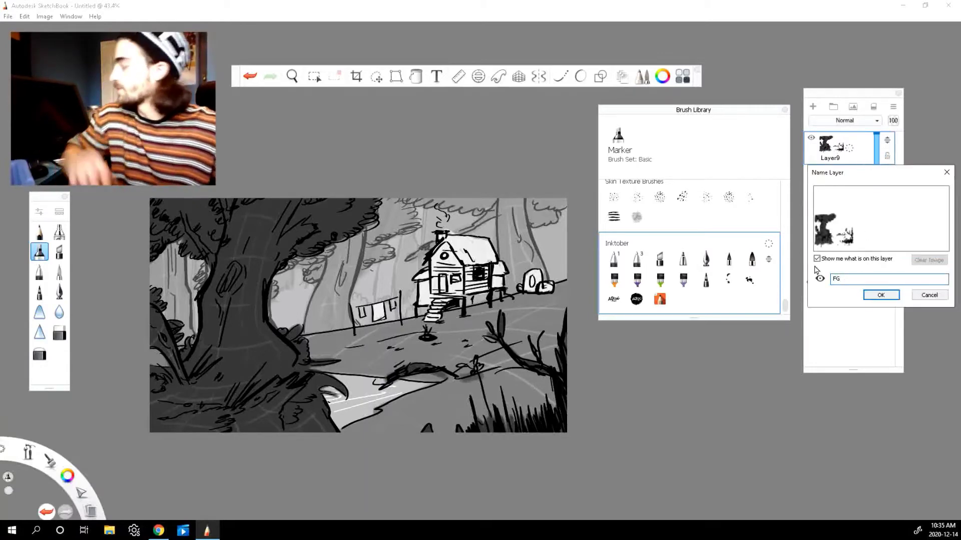
pyautogui.click(885, 294)
pyautogui.click(849, 181)
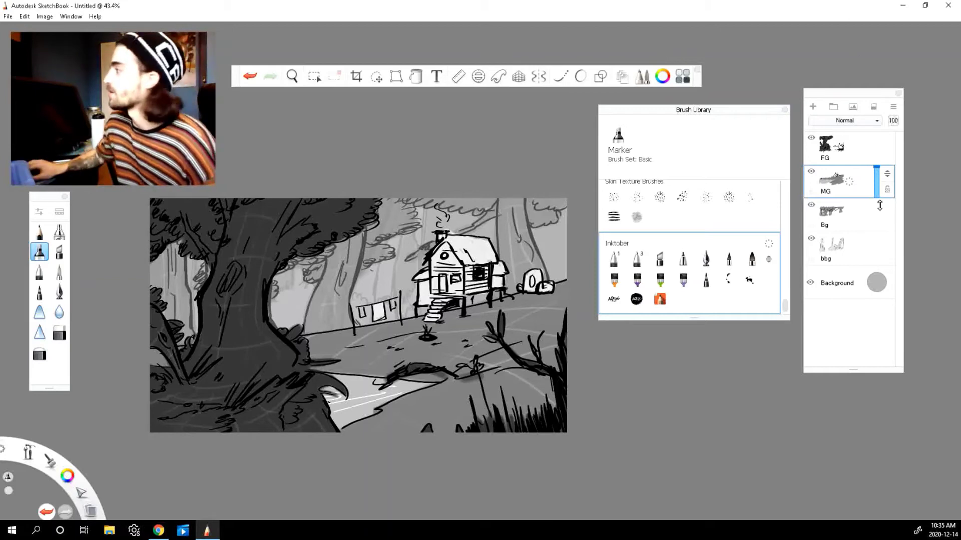
# Step: Merge the FG layer down into MG and toggle layer visibility to inspect the result
pyautogui.click(841, 148)
pyautogui.click(852, 152)
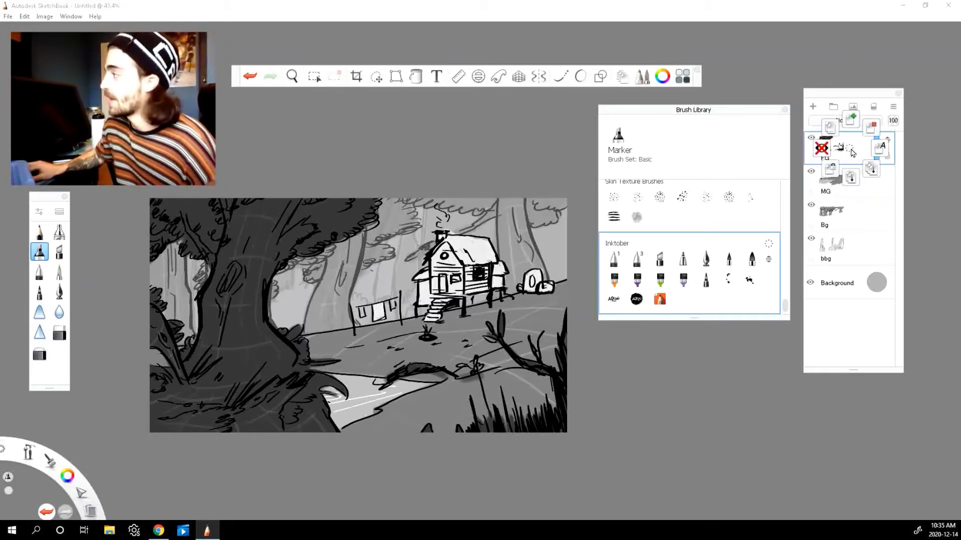
pyautogui.moveTo(845, 152); pyautogui.dragTo(851, 179)
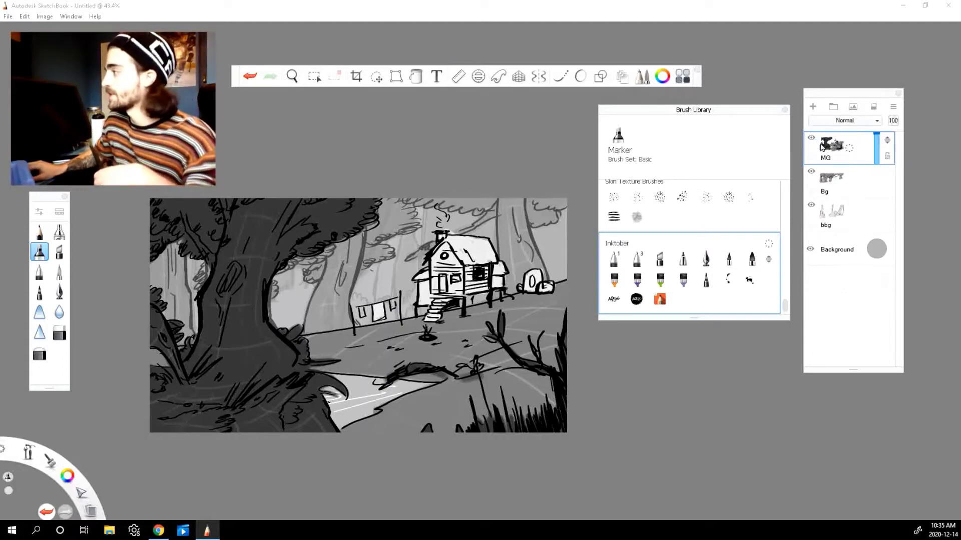
pyautogui.click(811, 172)
pyautogui.click(811, 206)
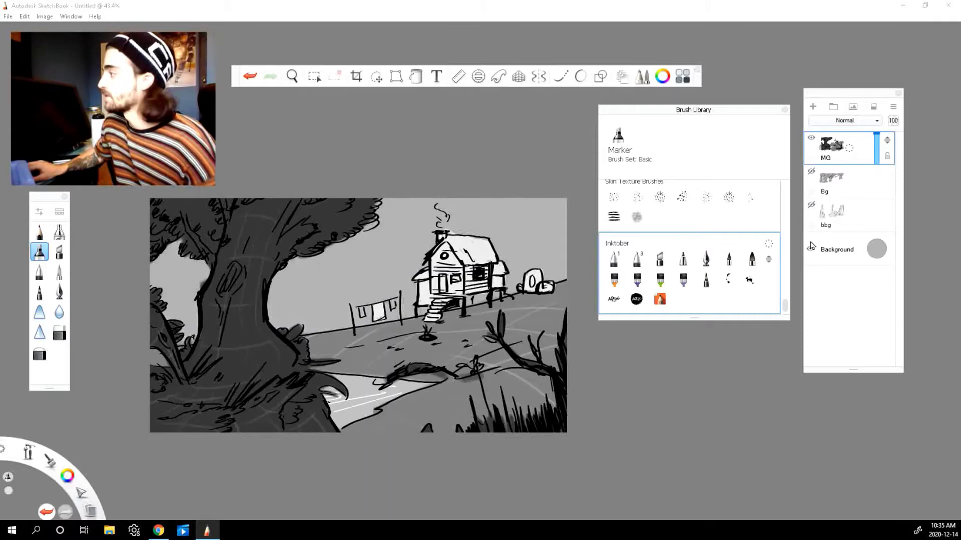
pyautogui.click(811, 138)
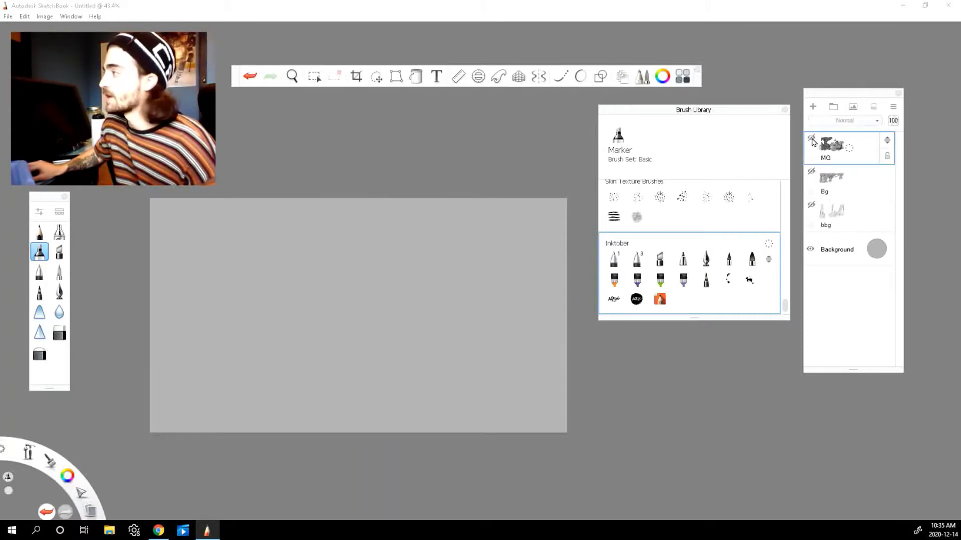
pyautogui.click(811, 138)
# Step: Undo the merge, try merging everything into bbg, then undo that too
pyautogui.hotkey('ctrl', 'z')
pyautogui.hotkey('ctrl', 'z')
pyautogui.hotkey('ctrl', 'z')
pyautogui.hotkey('ctrl', 'z')
pyautogui.hotkey('ctrl', 'z')
pyautogui.moveTo(852, 149); pyautogui.dragTo(876, 173)
pyautogui.click(812, 140)
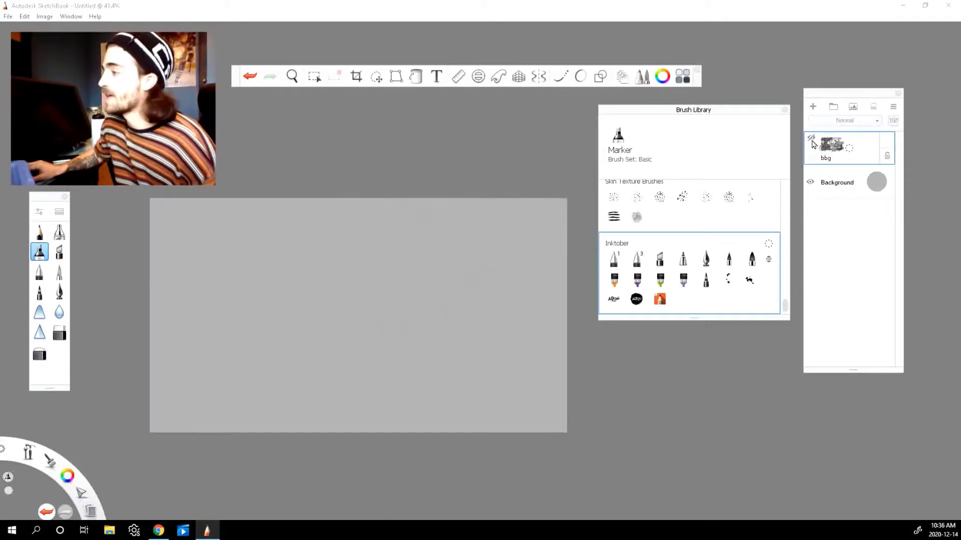
pyautogui.click(812, 140)
pyautogui.click(811, 140)
pyautogui.click(811, 140)
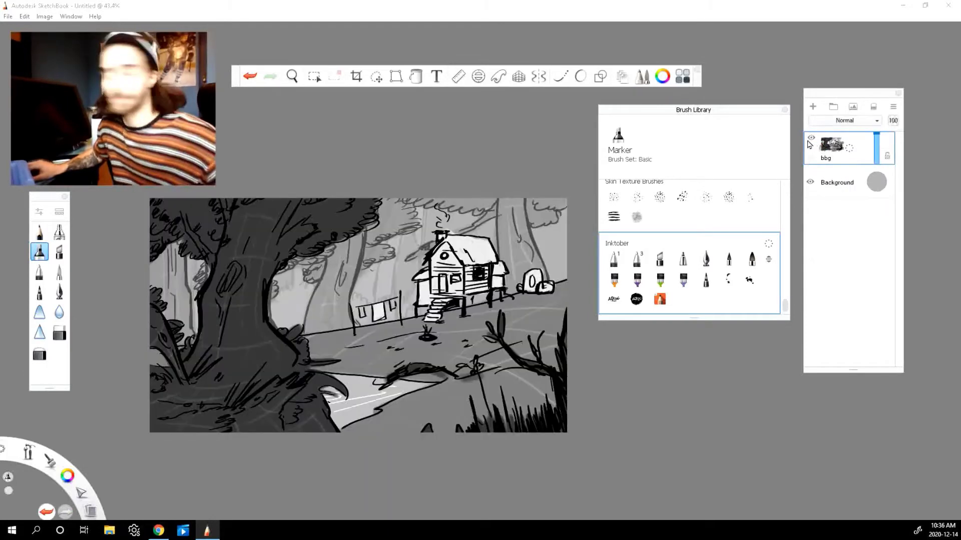
pyautogui.hotkey('ctrl', 'z')
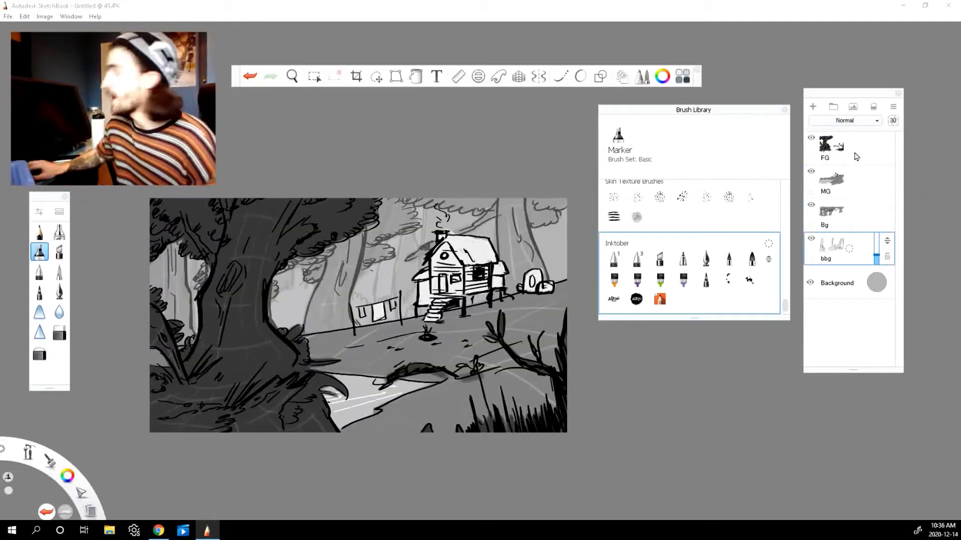
# Step: Add a new layer group and move the FG layer into it
pyautogui.click(853, 154)
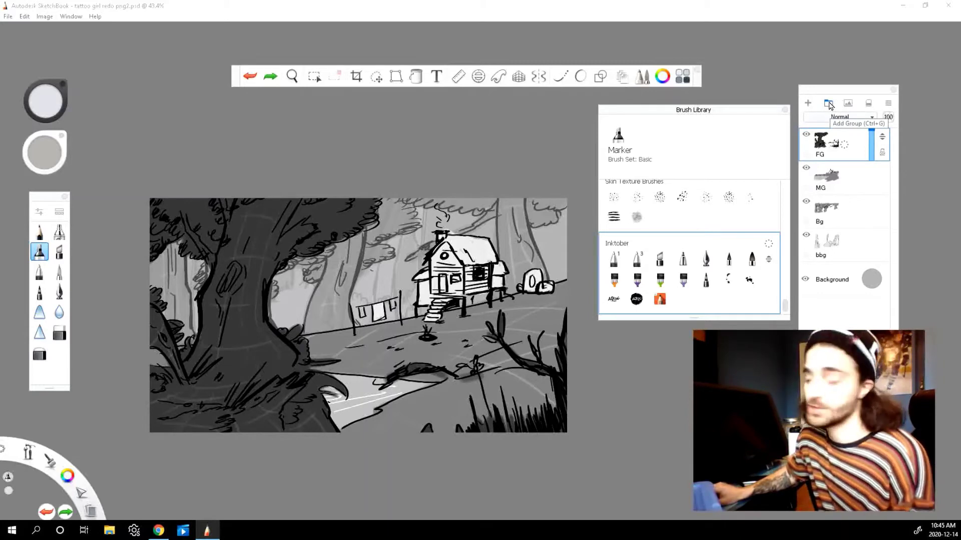
pyautogui.click(829, 104)
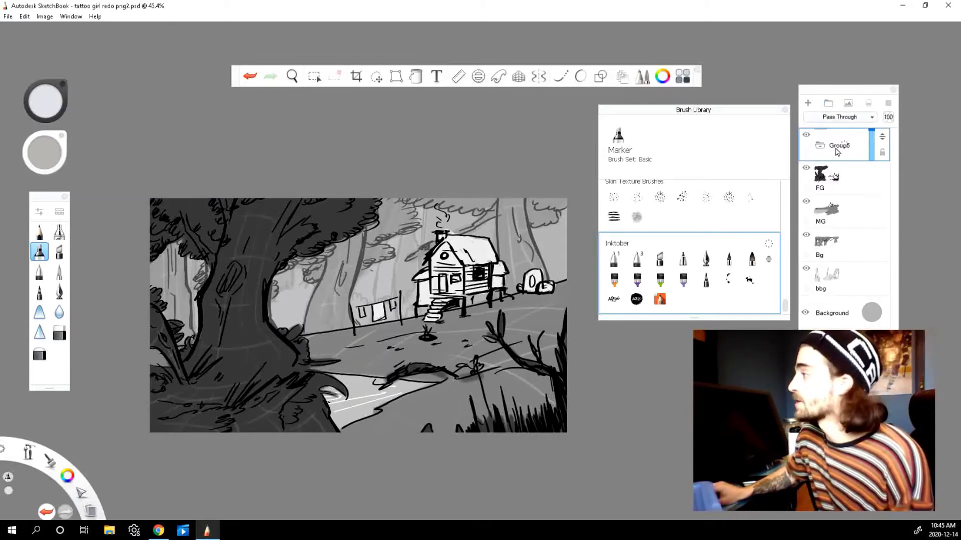
pyautogui.click(858, 180)
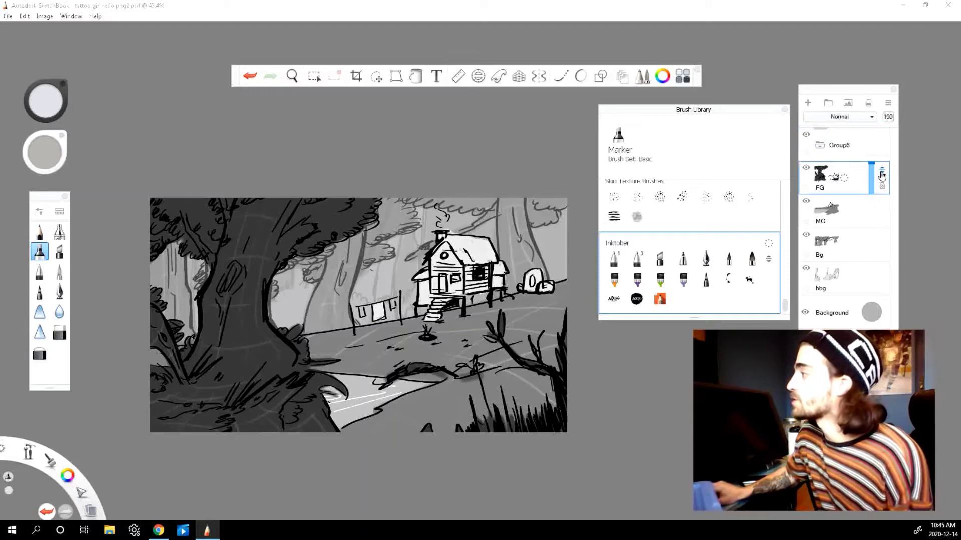
pyautogui.moveTo(882, 177); pyautogui.dragTo(844, 156)
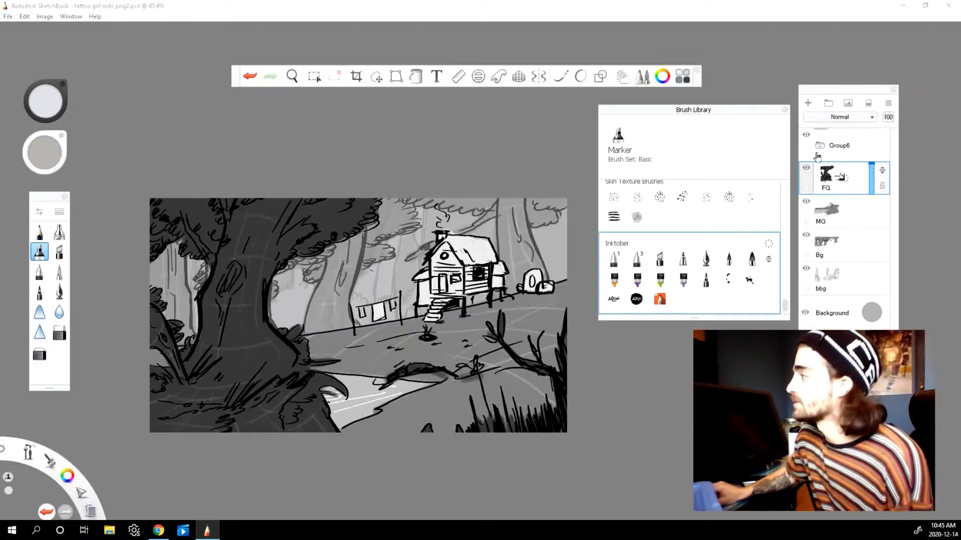
# Step: Rename the new group to fg and toggle its visibility to check it
pyautogui.click(818, 148)
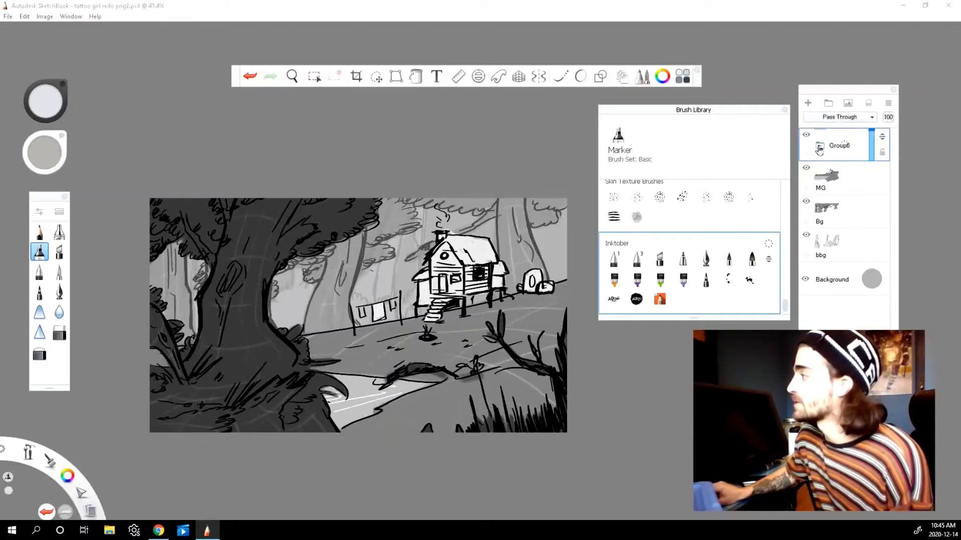
pyautogui.click(875, 145)
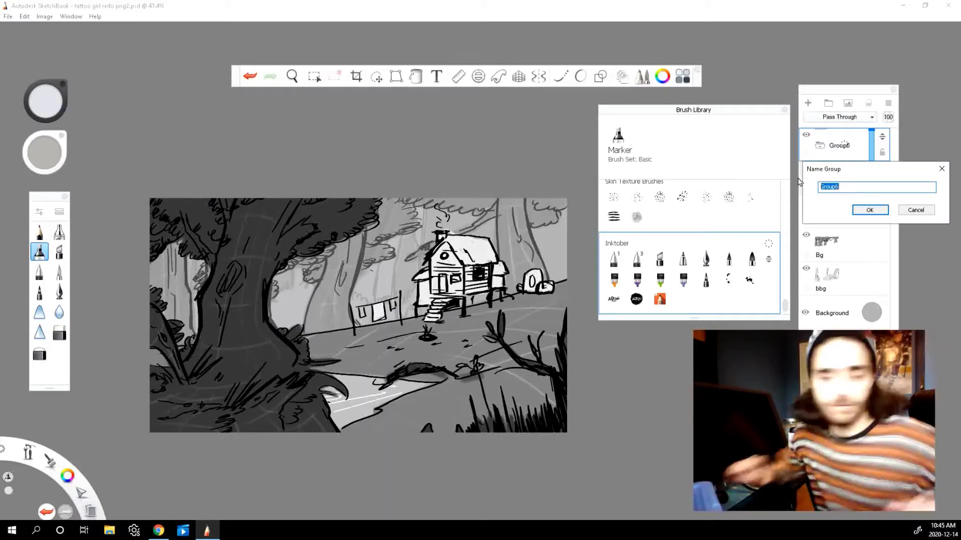
pyautogui.write('fg')
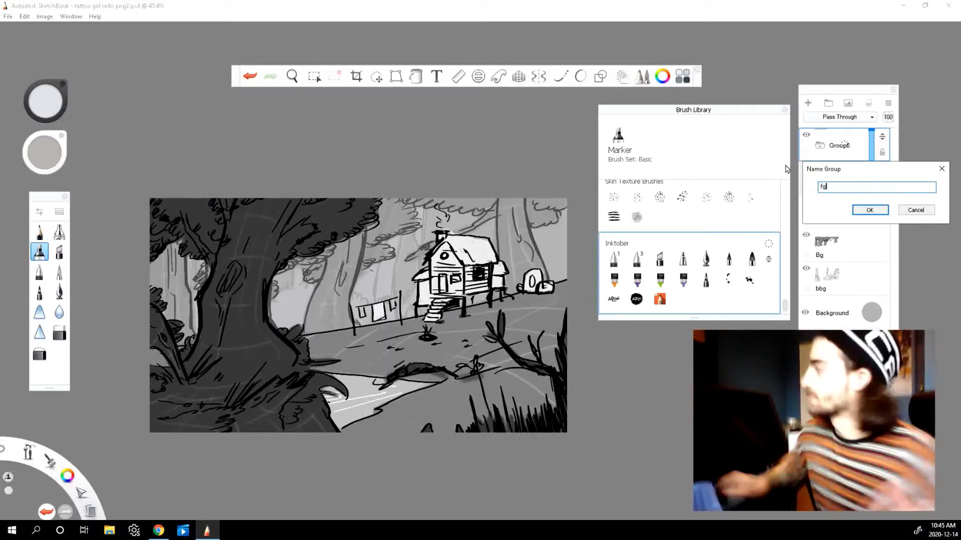
pyautogui.click(870, 211)
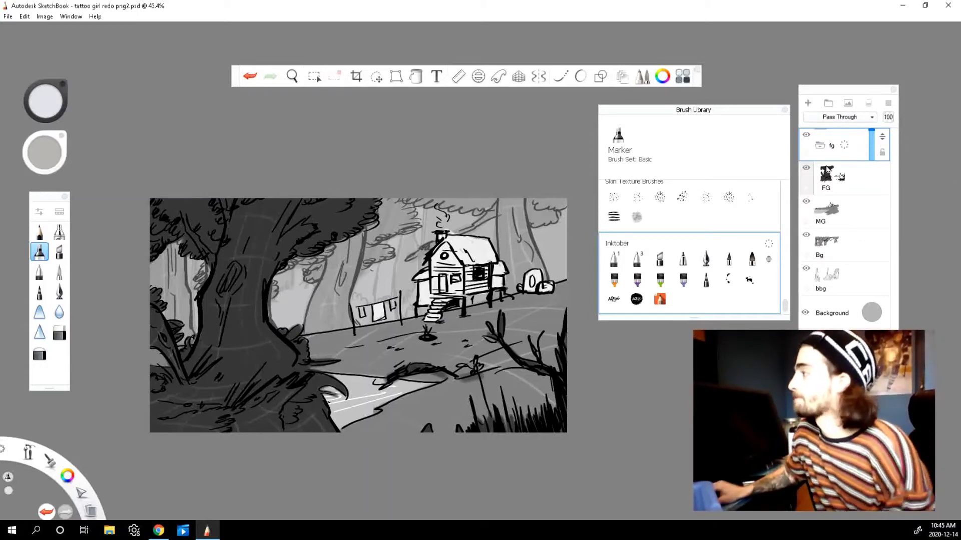
pyautogui.click(805, 135)
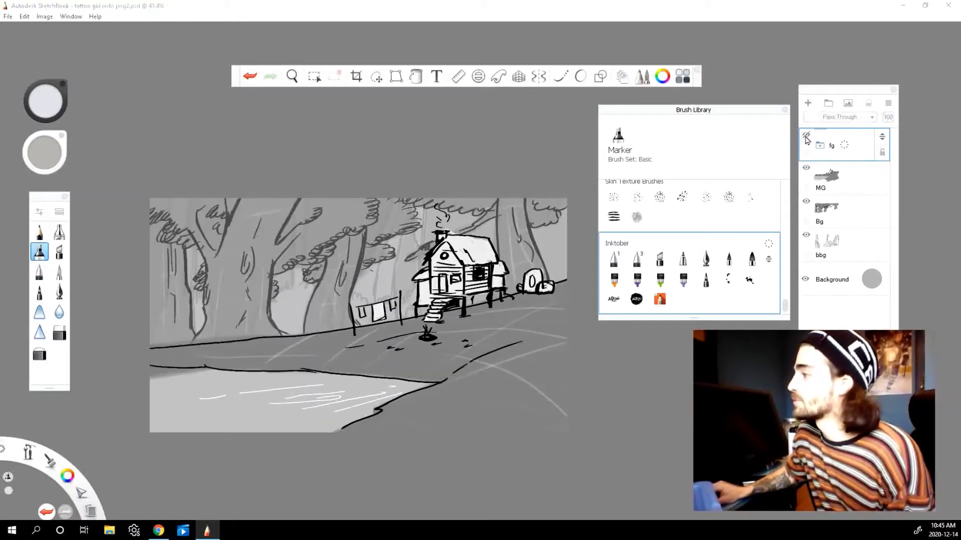
pyautogui.click(806, 137)
# Step: Select the mg, Bg, bbg and fg groups in turn to confirm the grouping
pyautogui.click(851, 180)
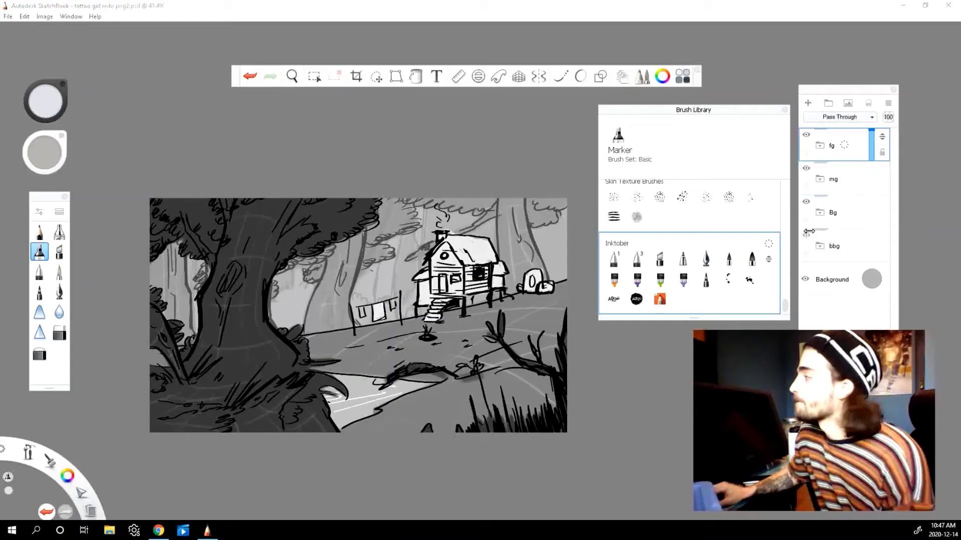
pyautogui.click(847, 179)
pyautogui.click(845, 213)
pyautogui.click(850, 250)
pyautogui.click(854, 158)
pyautogui.click(853, 200)
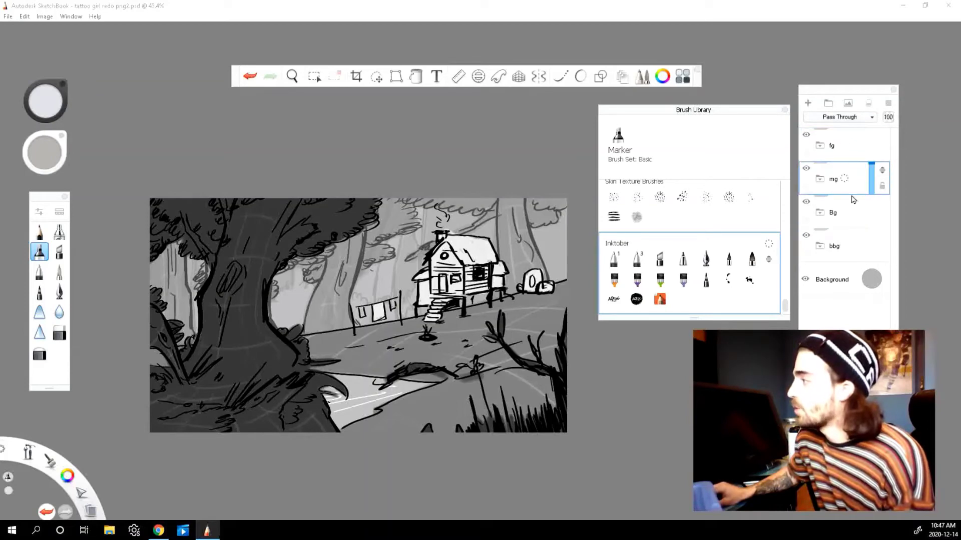
pyautogui.click(858, 156)
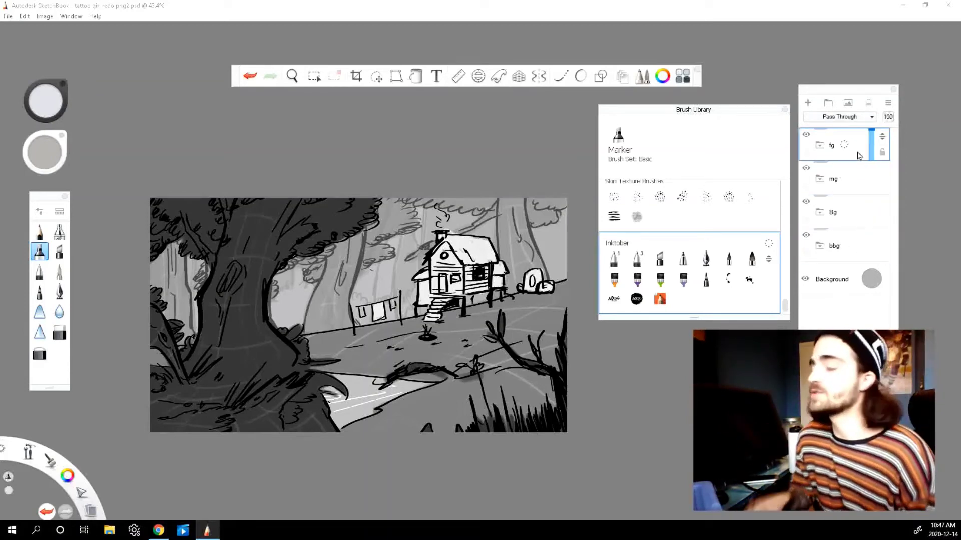
pyautogui.click(659, 5)
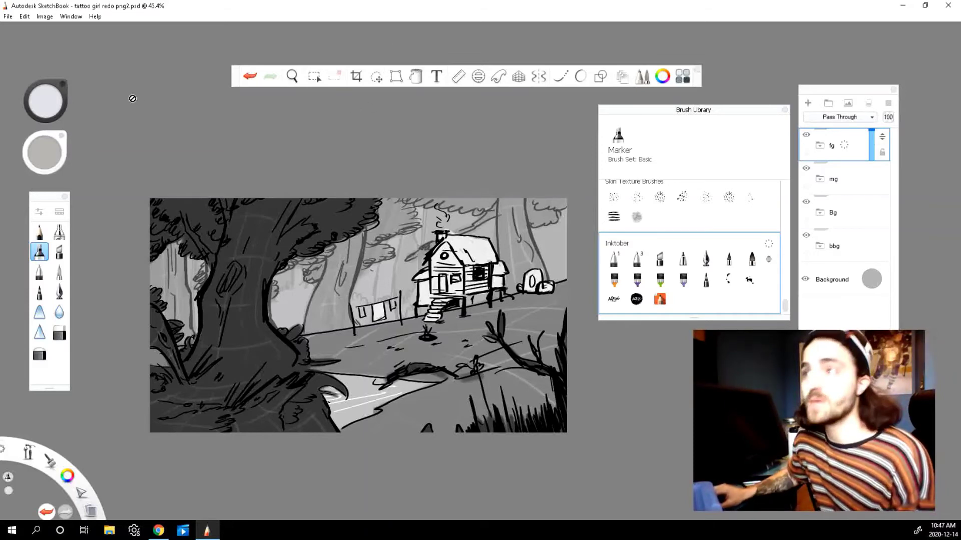
# Step: Save the drawing as bg toonboom in Adobe Photoshop PSD format
pyautogui.click(7, 19)
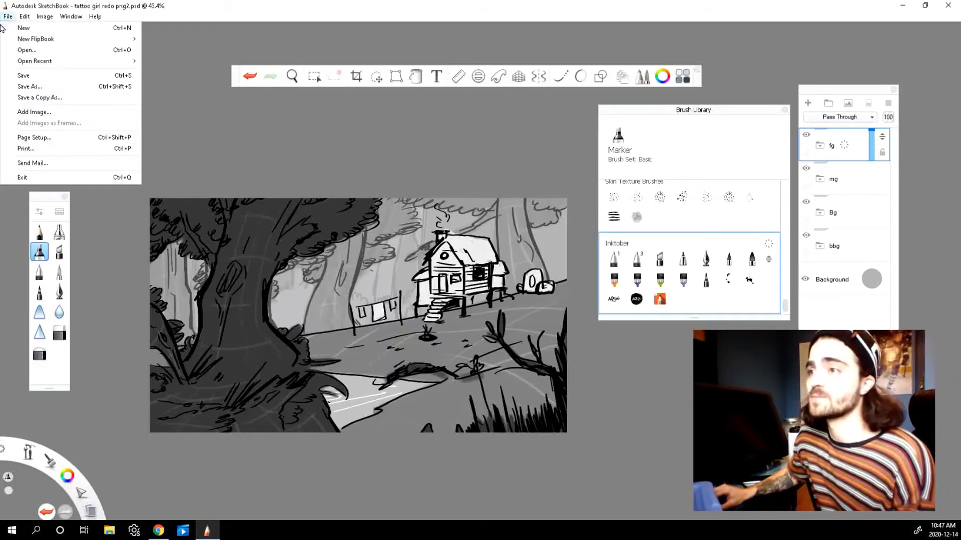
pyautogui.click(44, 88)
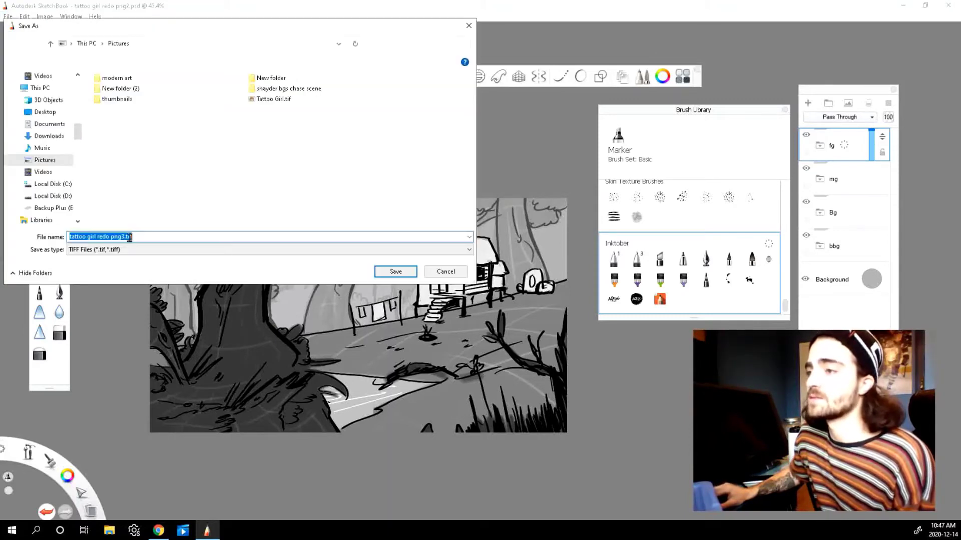
pyautogui.write('bg')
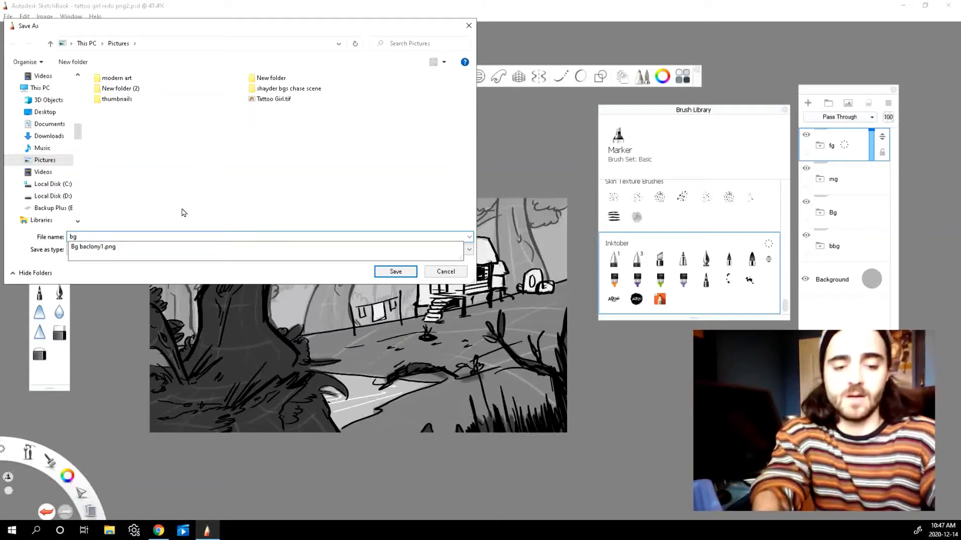
pyautogui.write(' toonboomo')
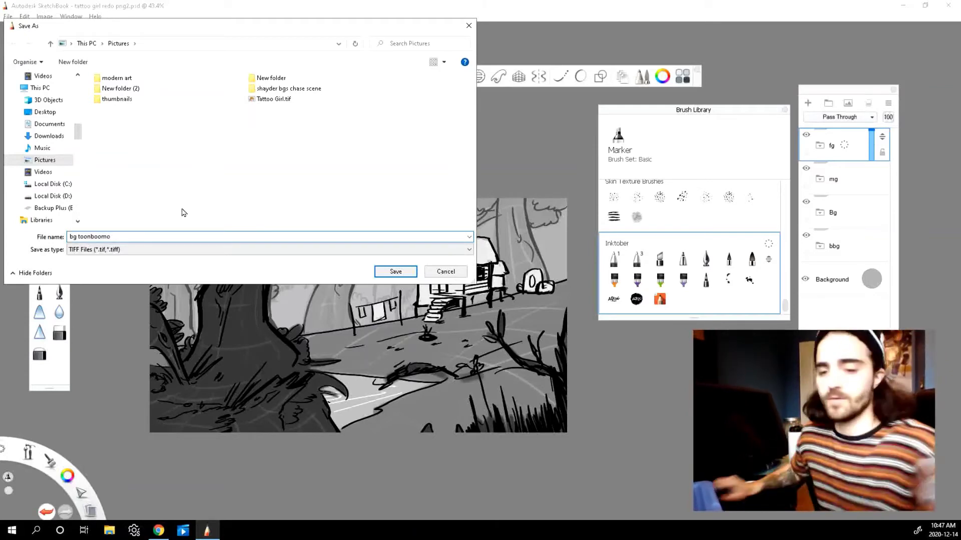
pyautogui.click(215, 249)
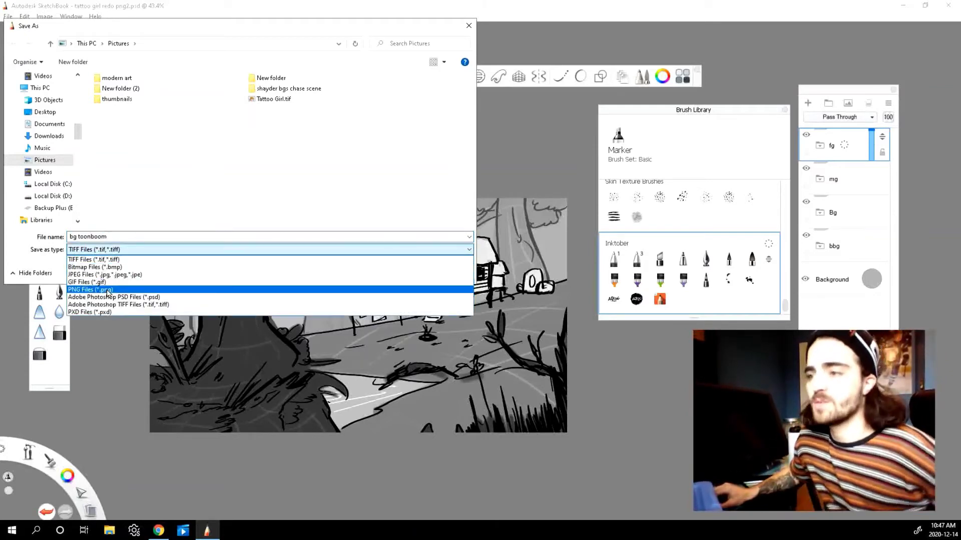
pyautogui.click(137, 300)
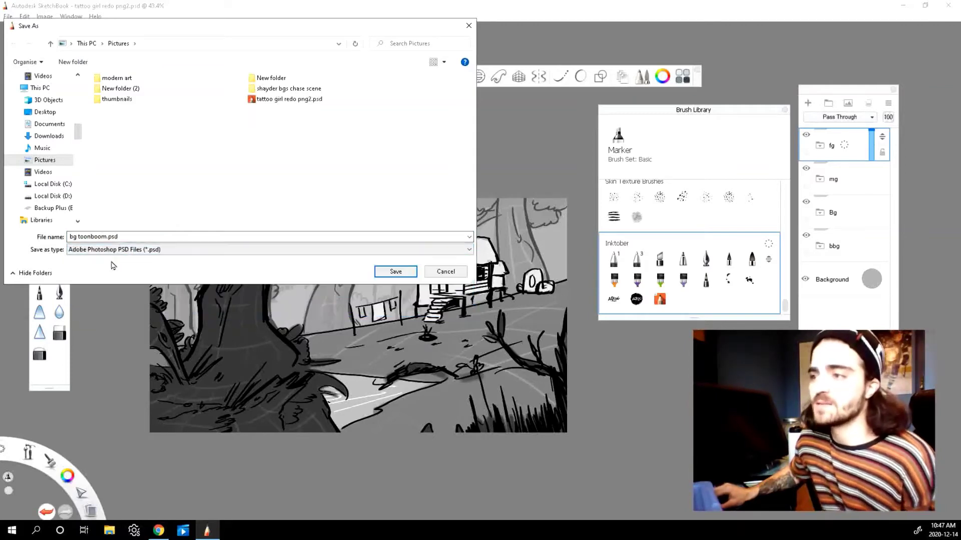
pyautogui.click(395, 272)
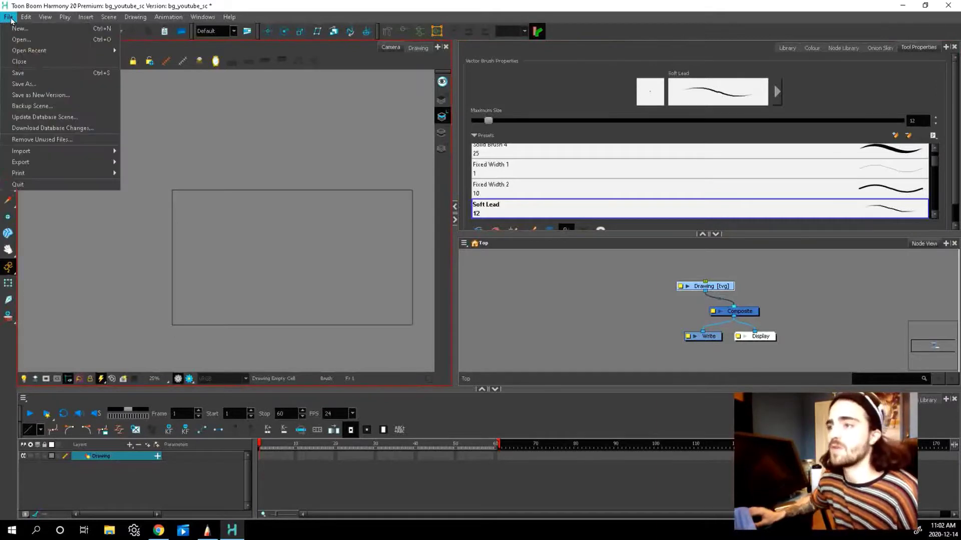
# Step: Open Import Images, choose bg toonboom.psd, and select Create Layer(s) Based on Filenames
pyautogui.moveTo(87, 152)
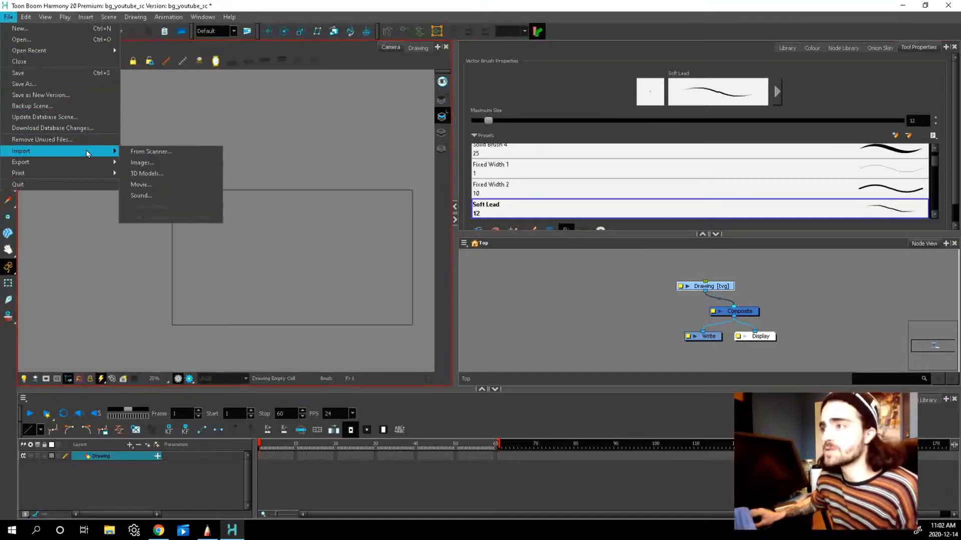
pyautogui.click(142, 163)
pyautogui.moveTo(478, 124)
pyautogui.mouseDown()
pyautogui.moveTo(423, 110)
pyautogui.moveTo(477, 116)
pyautogui.mouseUp()
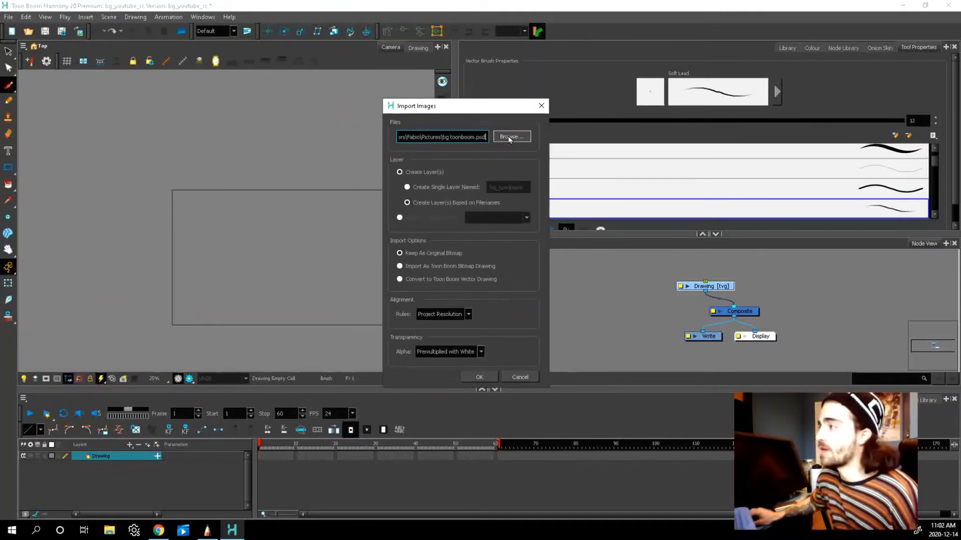
pyautogui.click(510, 141)
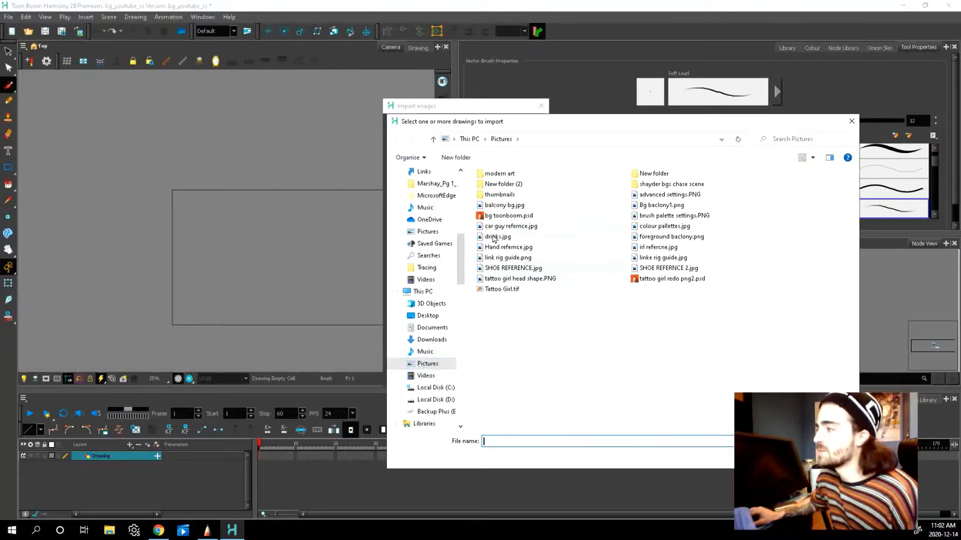
pyautogui.click(500, 217)
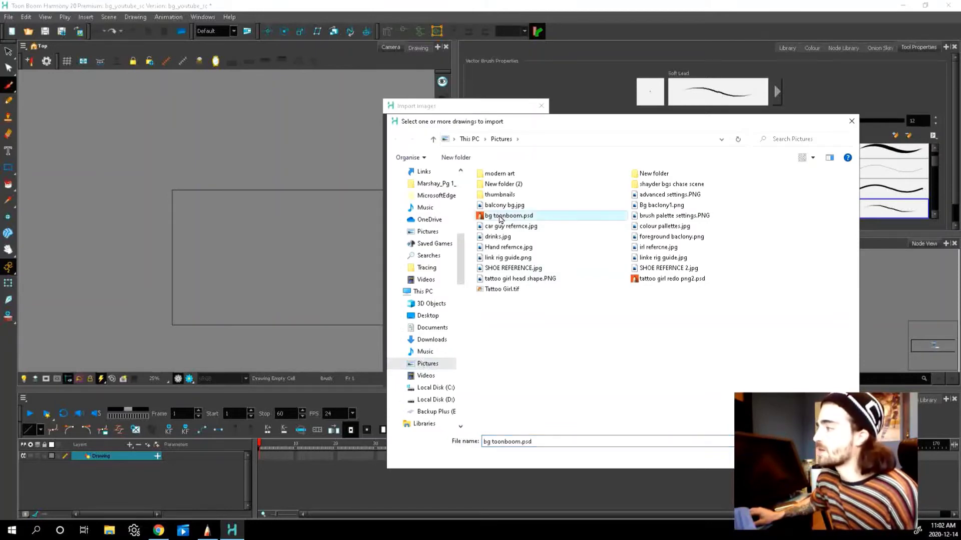
pyautogui.press('Return')
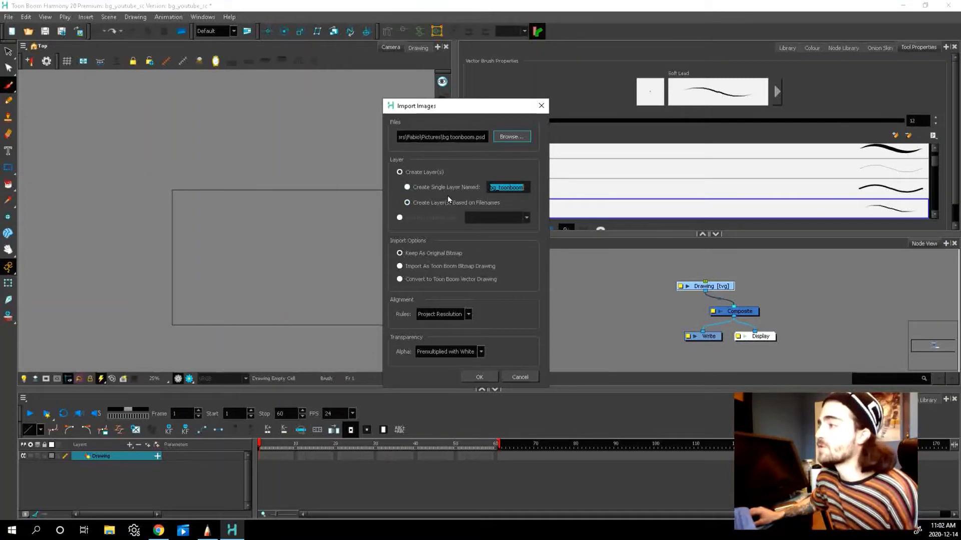
pyautogui.click(408, 188)
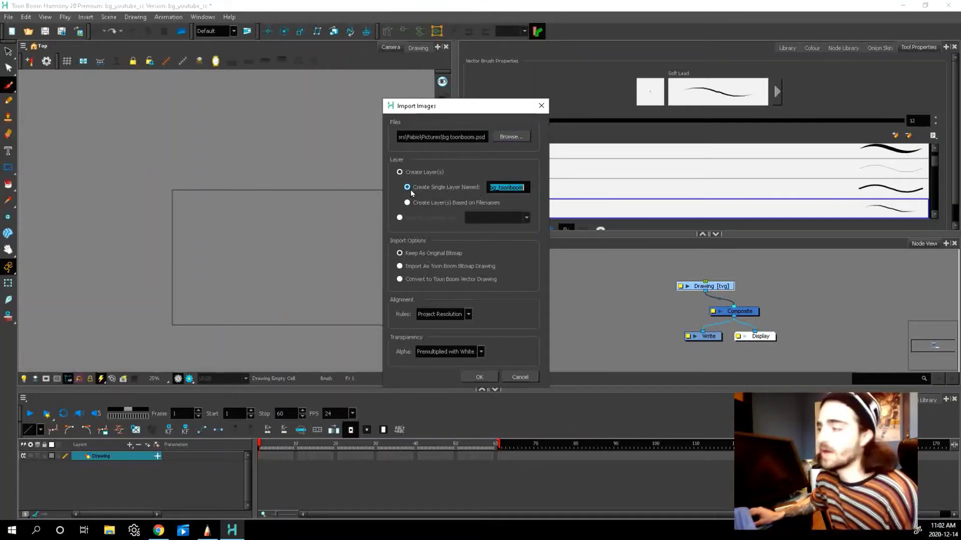
pyautogui.click(411, 206)
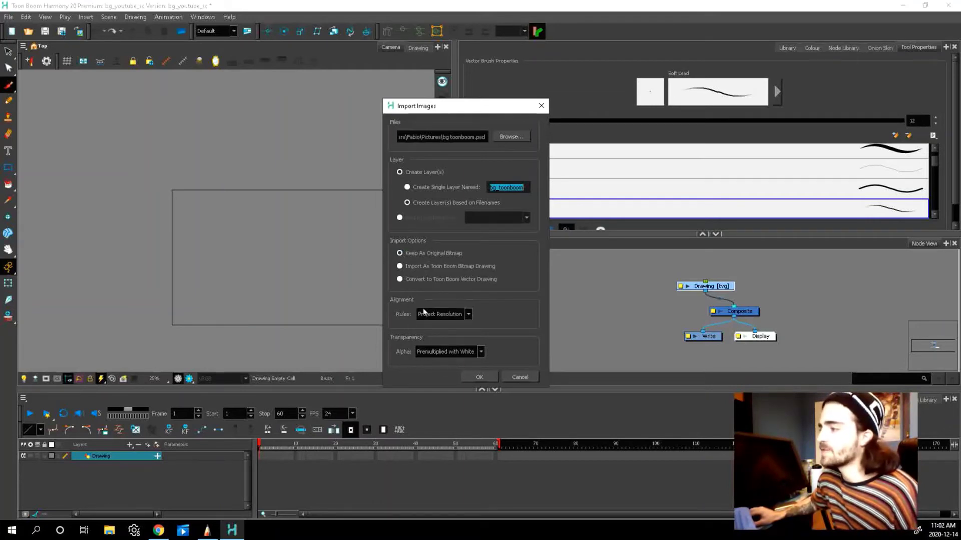
# Step: Confirm the import, keeping Create: Groups as Layers in the multilayer import settings
pyautogui.click(478, 378)
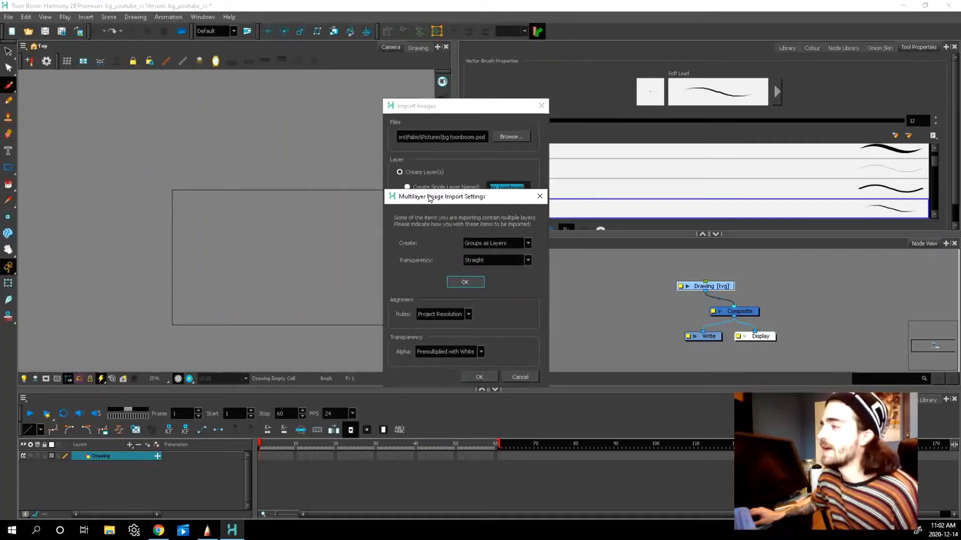
pyautogui.moveTo(429, 198); pyautogui.dragTo(455, 200)
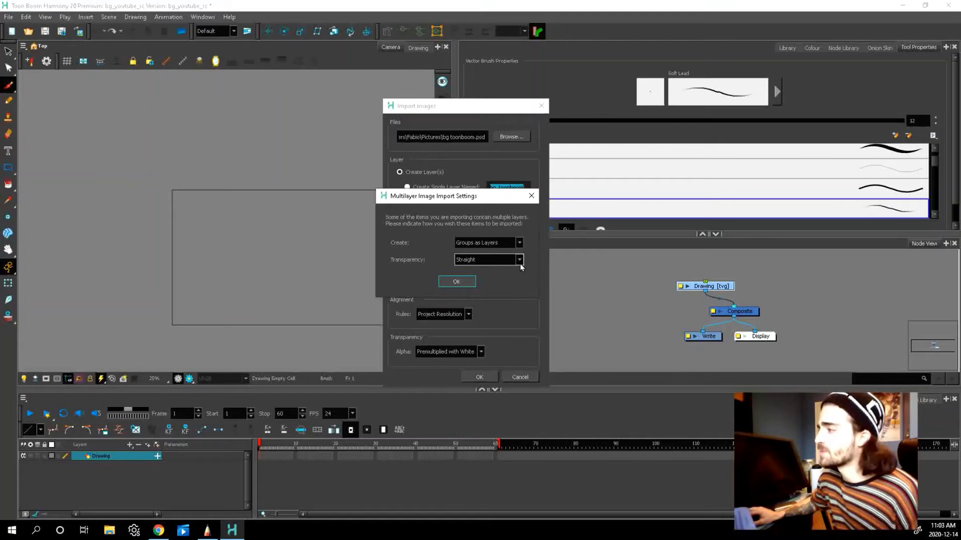
pyautogui.click(457, 281)
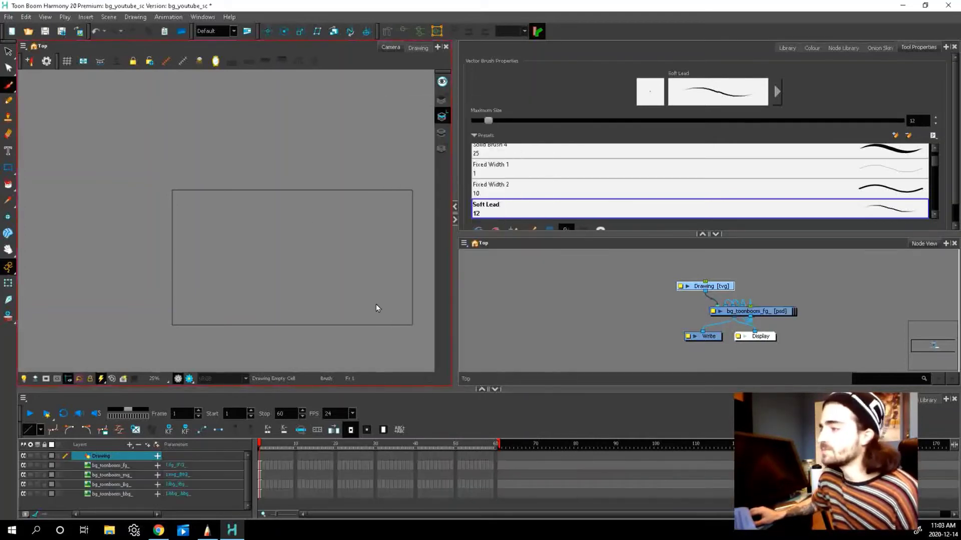
# Step: Select each of the four imported layers, then hide fg and mg and show them again
pyautogui.click(261, 466)
pyautogui.click(260, 475)
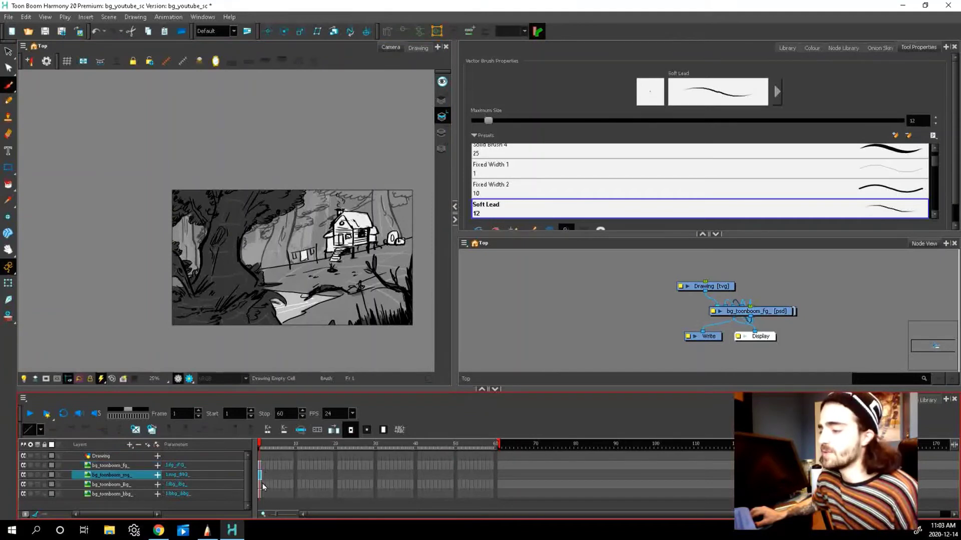
pyautogui.click(260, 484)
pyautogui.click(258, 494)
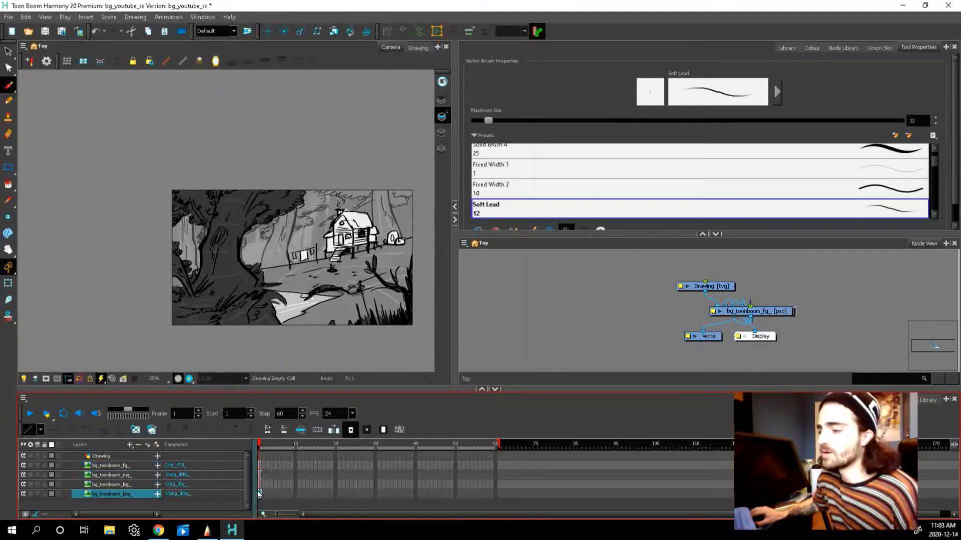
pyautogui.click(23, 466)
pyautogui.click(23, 475)
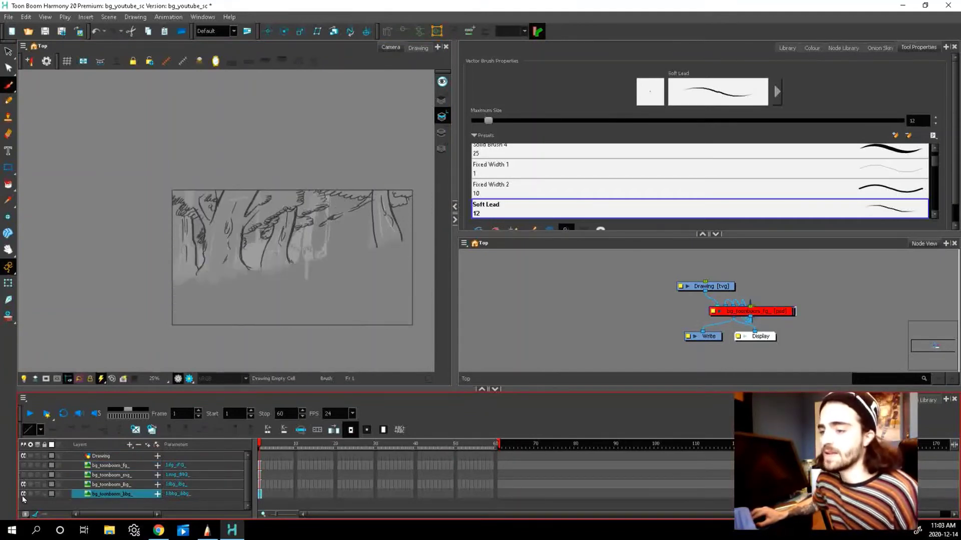
pyautogui.click(23, 445)
# Step: Zoom the Camera view in and out to inspect the full cabin artwork
pyautogui.scroll(-2, 149, 240)
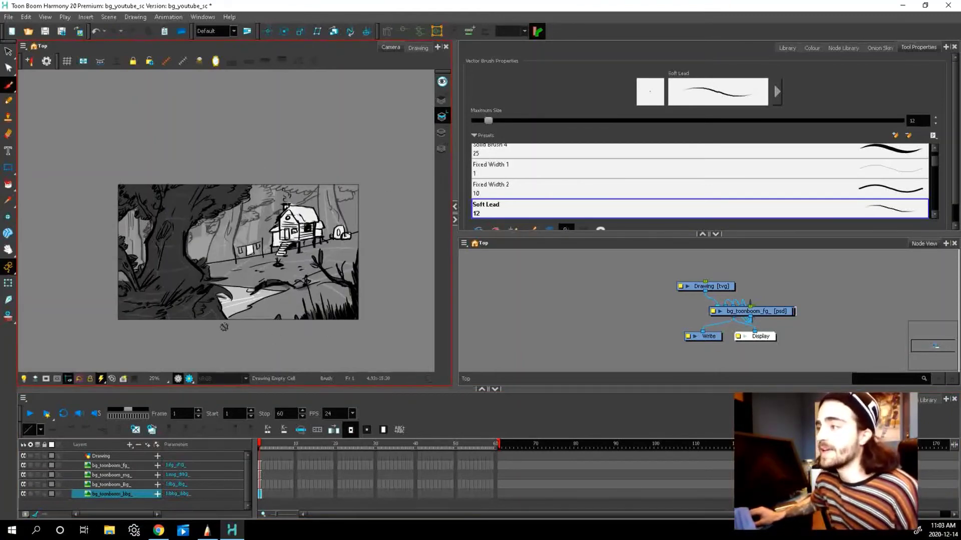
pyautogui.scroll(1, 218, 275)
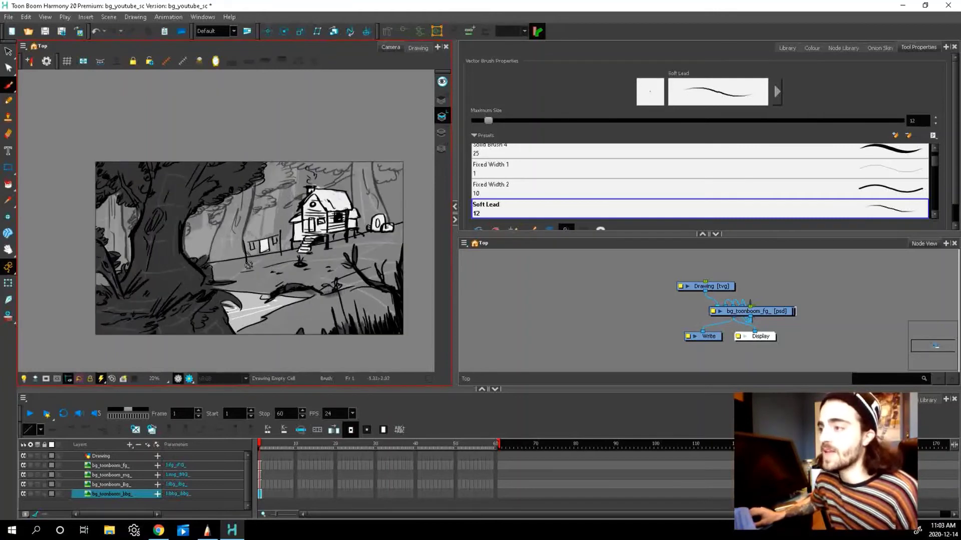
pyautogui.scroll(2, 304, 256)
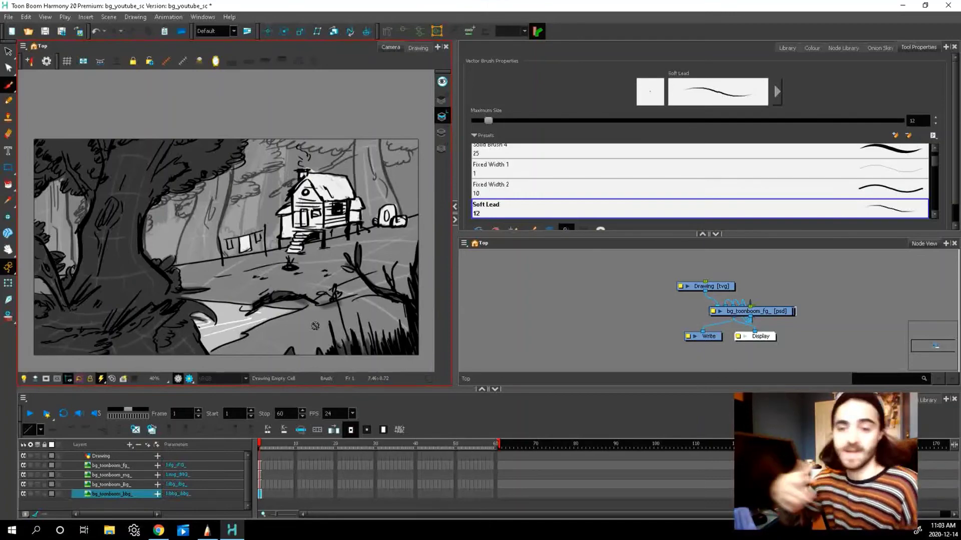
pyautogui.scroll(-3, 285, 315)
pyautogui.scroll(5, 247, 226)
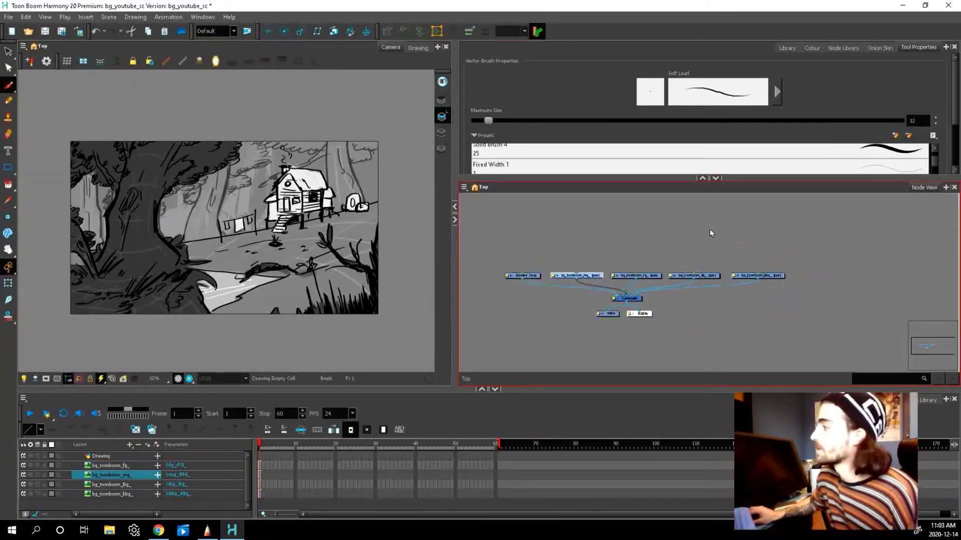
# Step: Add pegs with Ctrl+P to the mg, fg, Bg and bbg layer nodes, then select the mg peg
pyautogui.scroll(1, 711, 233)
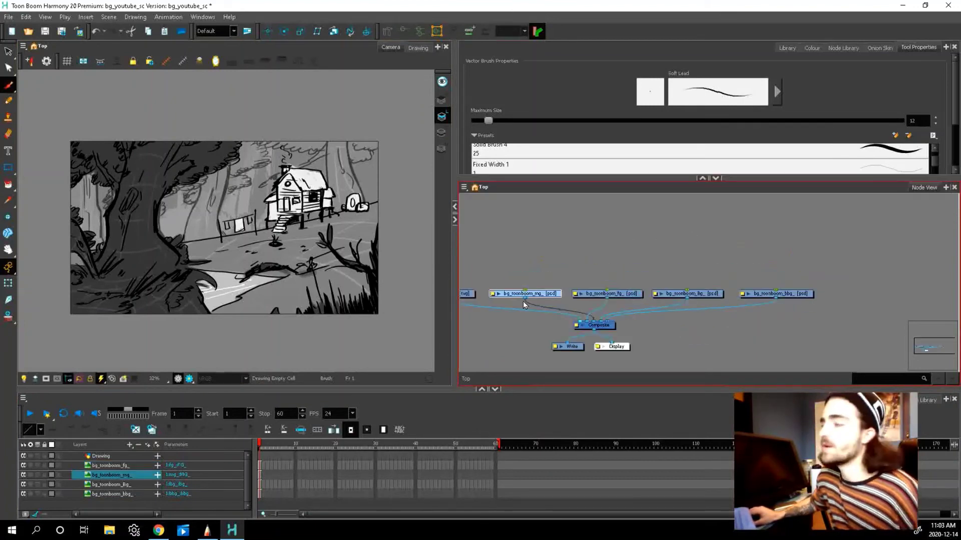
pyautogui.click(625, 295)
pyautogui.press('/')
pyautogui.press('/')
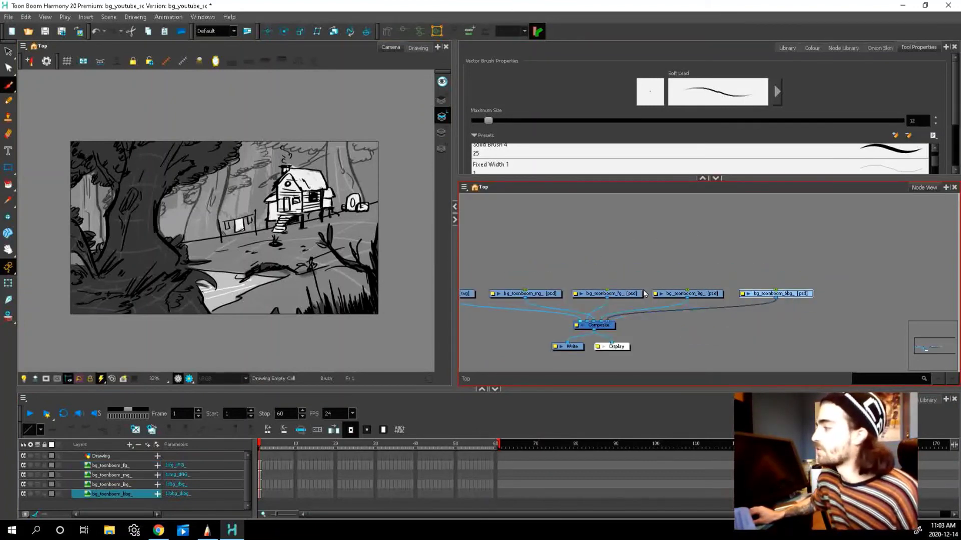
pyautogui.click(554, 295)
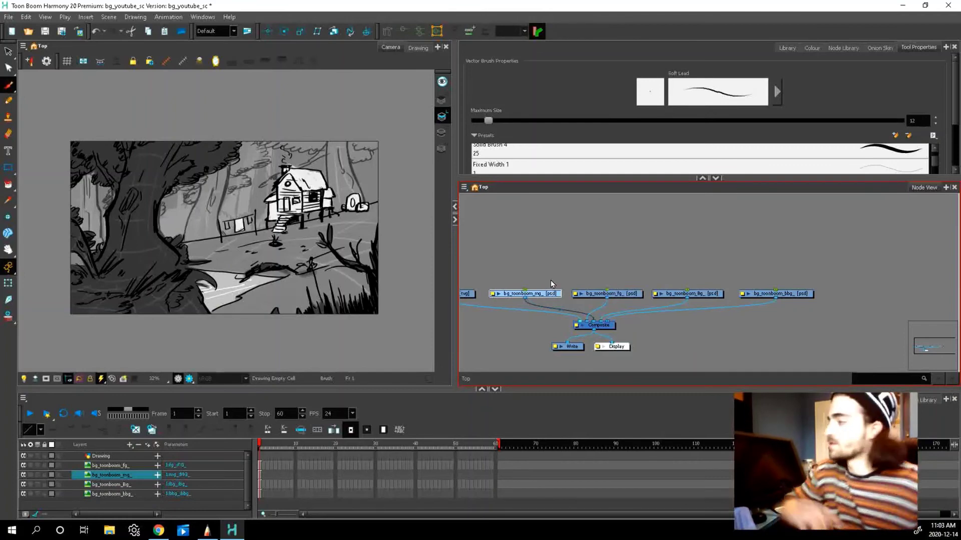
pyautogui.hotkey('ctrl', 'p')
pyautogui.click(636, 297)
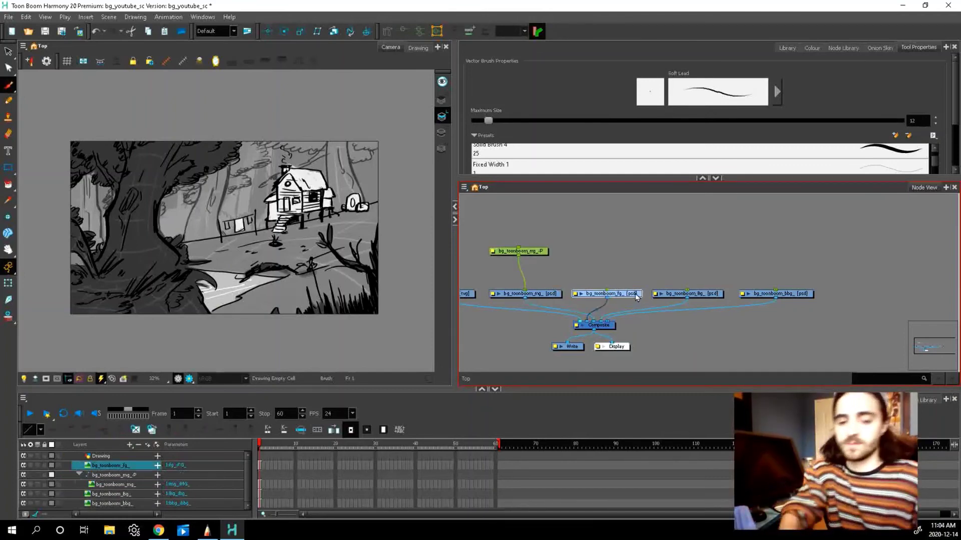
pyautogui.hotkey('ctrl', 'p')
pyautogui.click(716, 295)
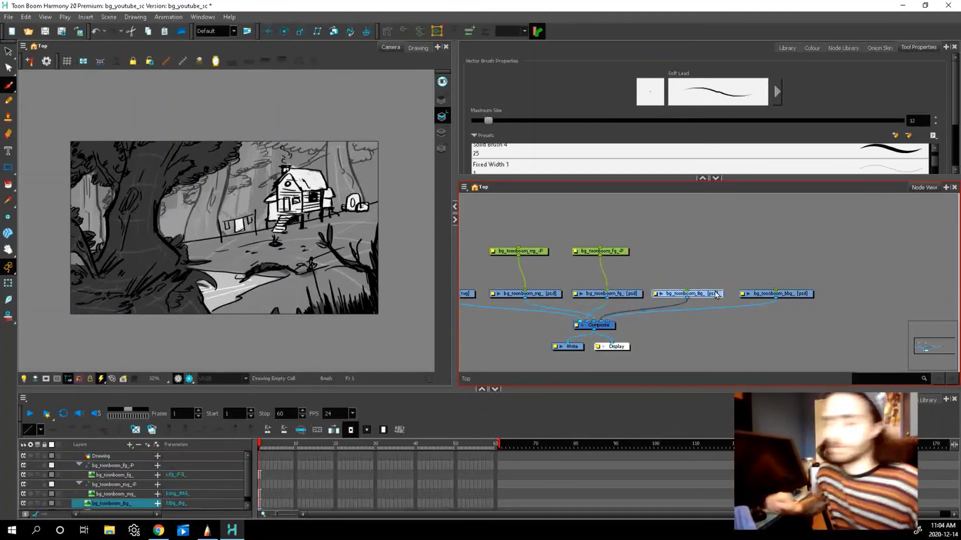
pyautogui.hotkey('ctrl', 'p')
pyautogui.click(803, 297)
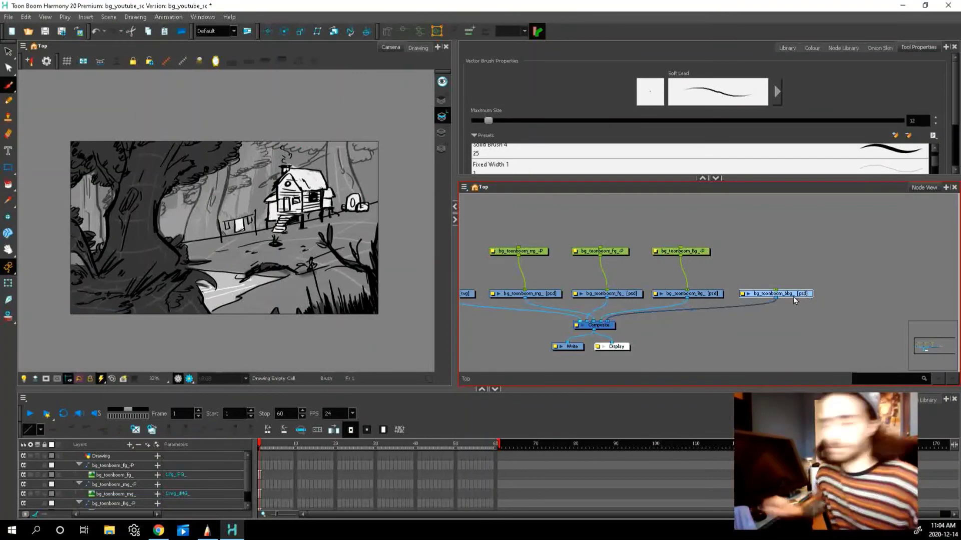
pyautogui.hotkey('ctrl', 'p')
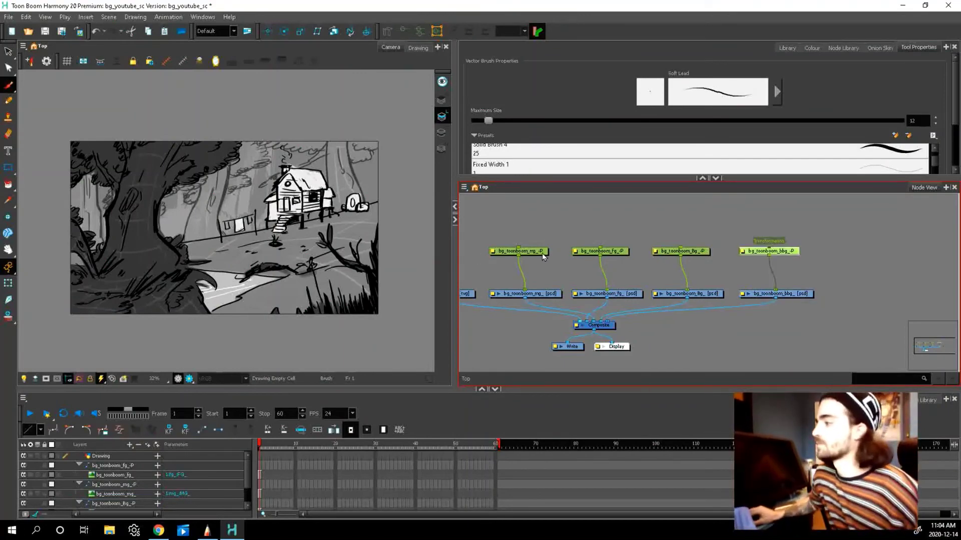
pyautogui.click(543, 256)
pyautogui.hotkey('shift', 't')
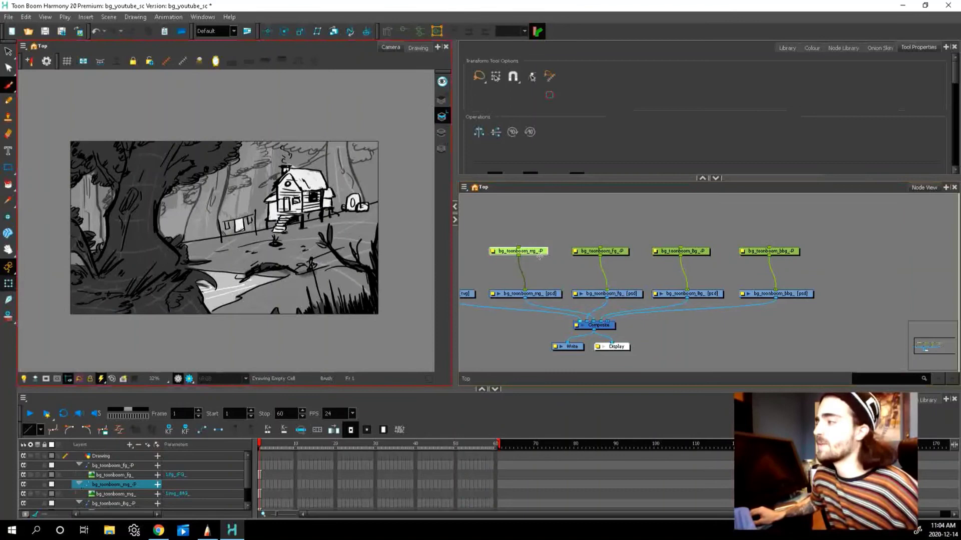
# Step: Select the bg_toonboom_fg_-P peg and nudge the foreground artwork slightly up and left
pyautogui.click(603, 251)
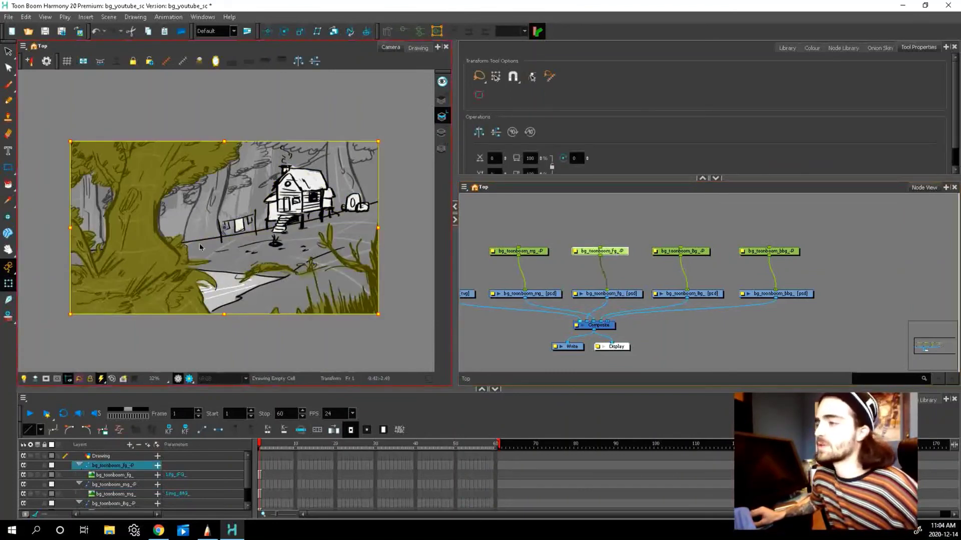
pyautogui.moveTo(170, 270)
pyautogui.mouseDown()
pyautogui.moveTo(175, 262)
pyautogui.moveTo(168, 263)
pyautogui.mouseUp()
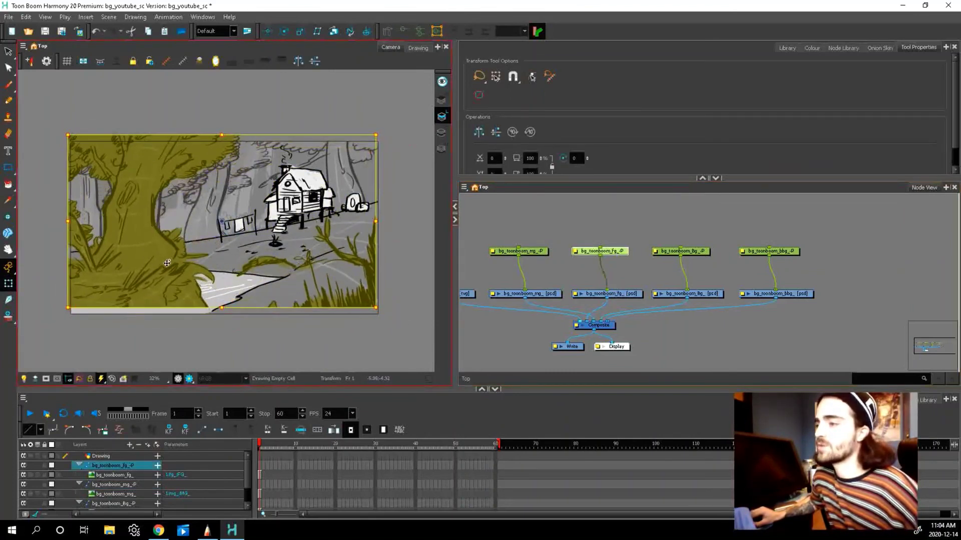
pyautogui.scroll(-2, 344, 304)
pyautogui.press('Escape')
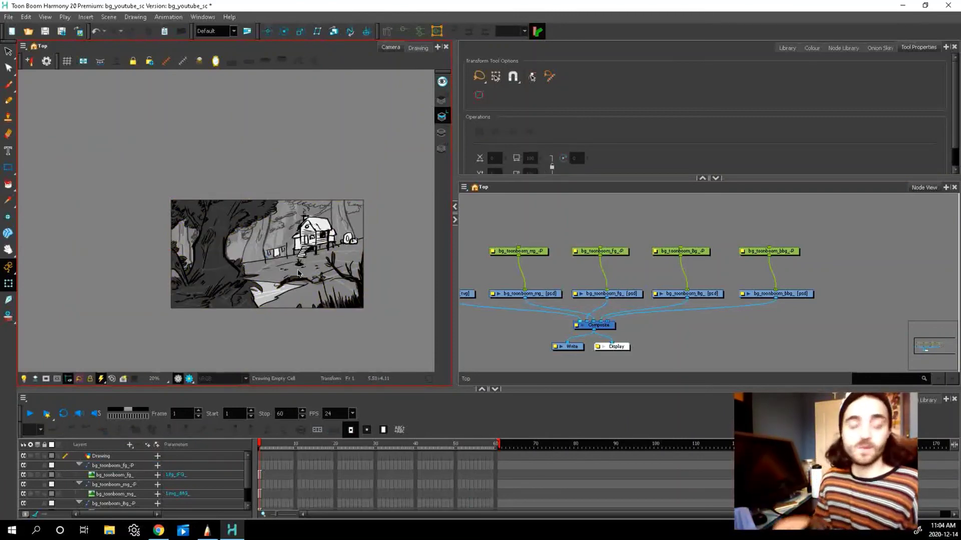
# Step: Zoom the Camera view in and out to review the composite scene
pyautogui.scroll(3, 298, 273)
pyautogui.scroll(-4, 300, 265)
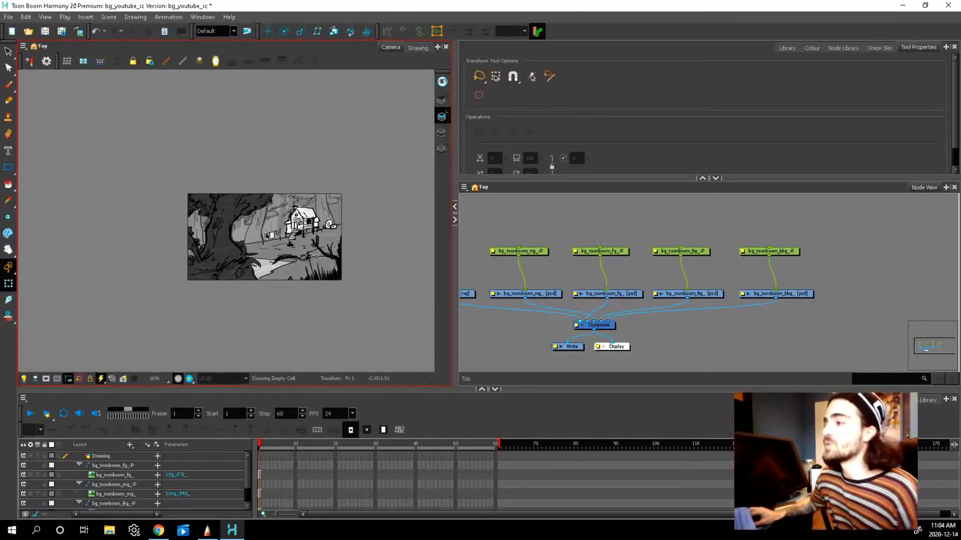
pyautogui.scroll(4, 325, 250)
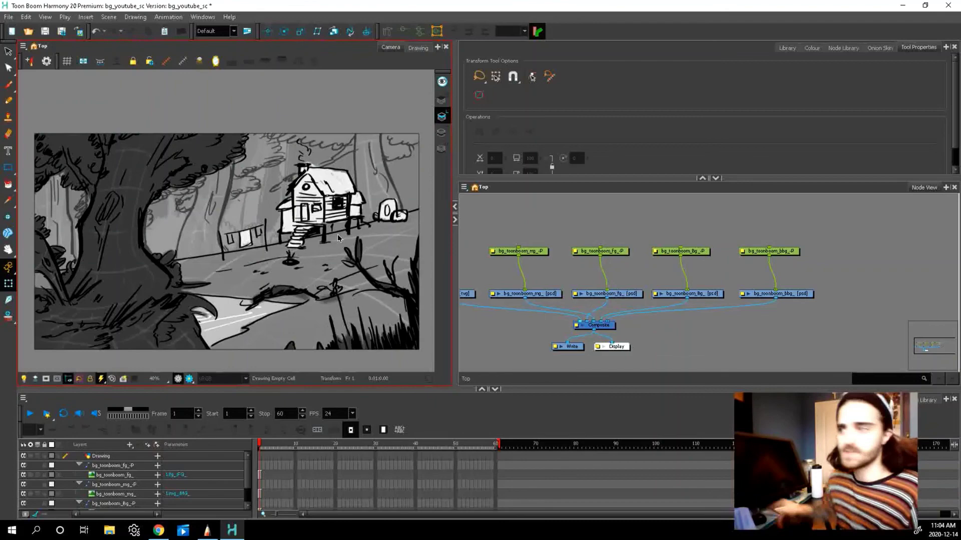
pyautogui.scroll(-3, 338, 238)
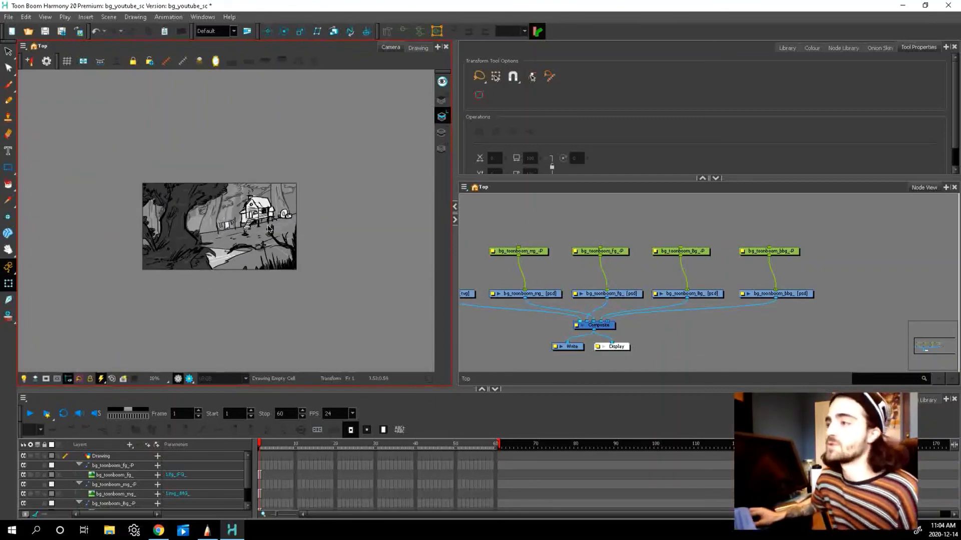
pyautogui.scroll(3, 230, 213)
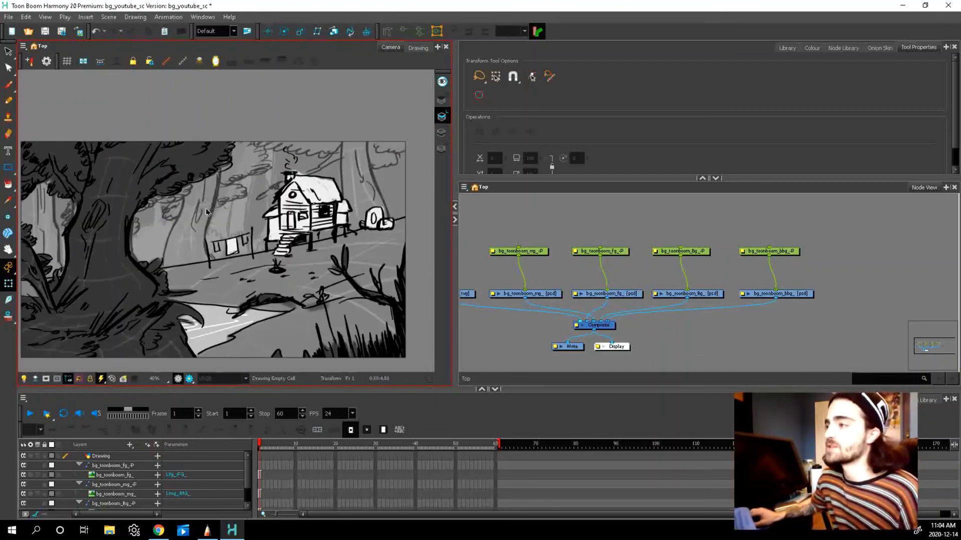
pyautogui.scroll(-1, 206, 212)
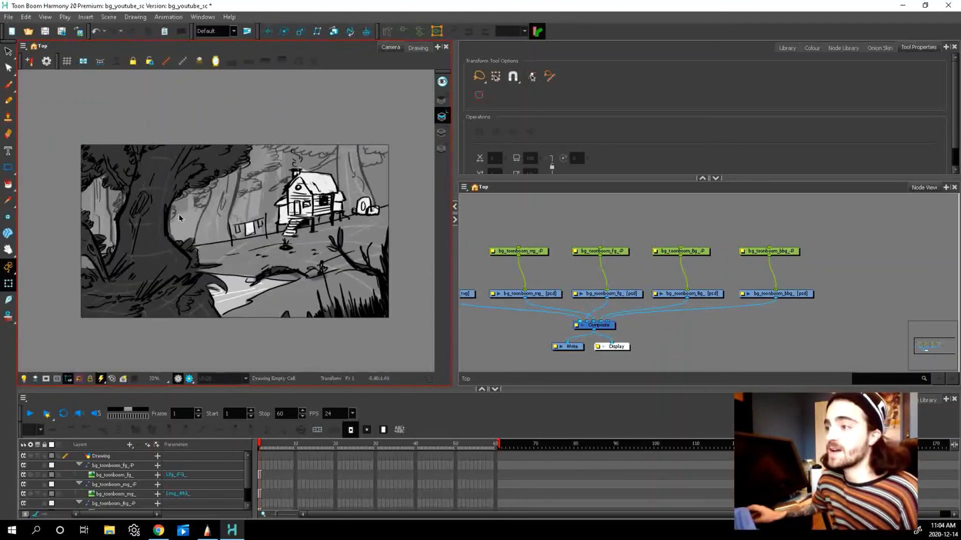